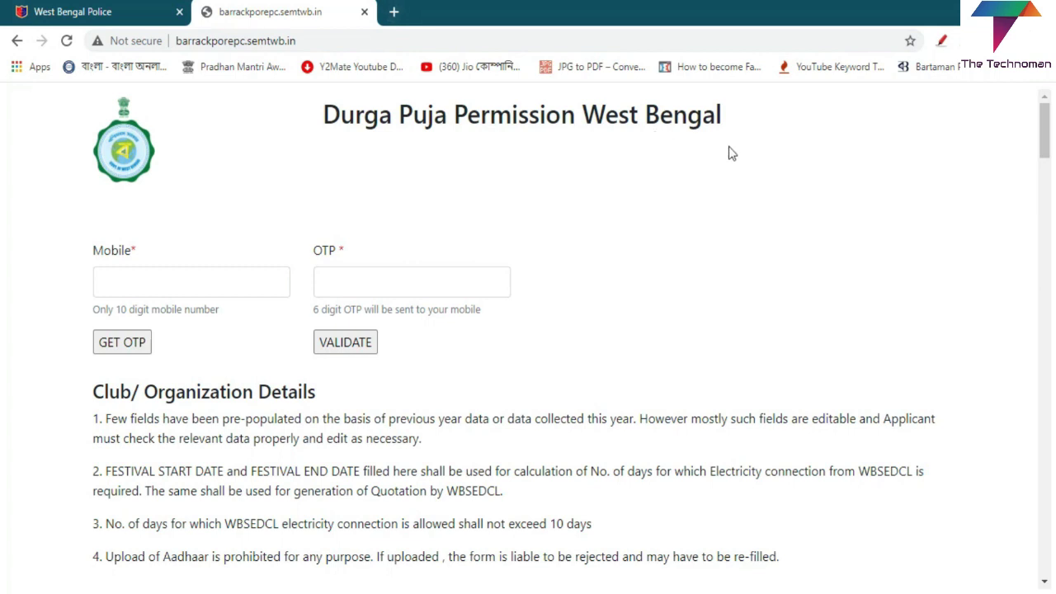
Step: Search Google for 'durga puja permission west bengal' in a new tab
click(394, 12)
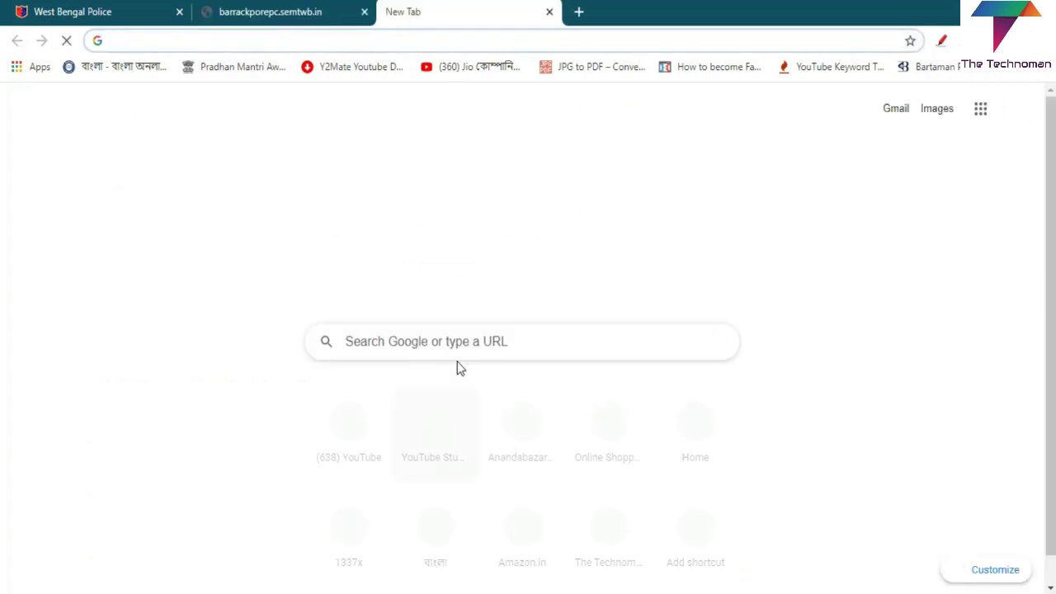
click(471, 346)
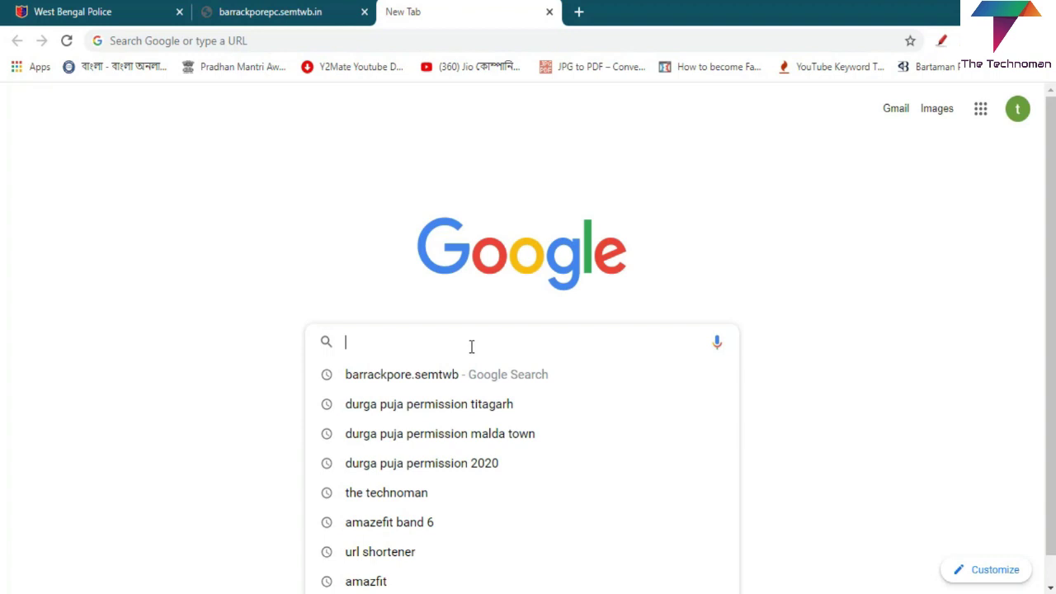
text(du)
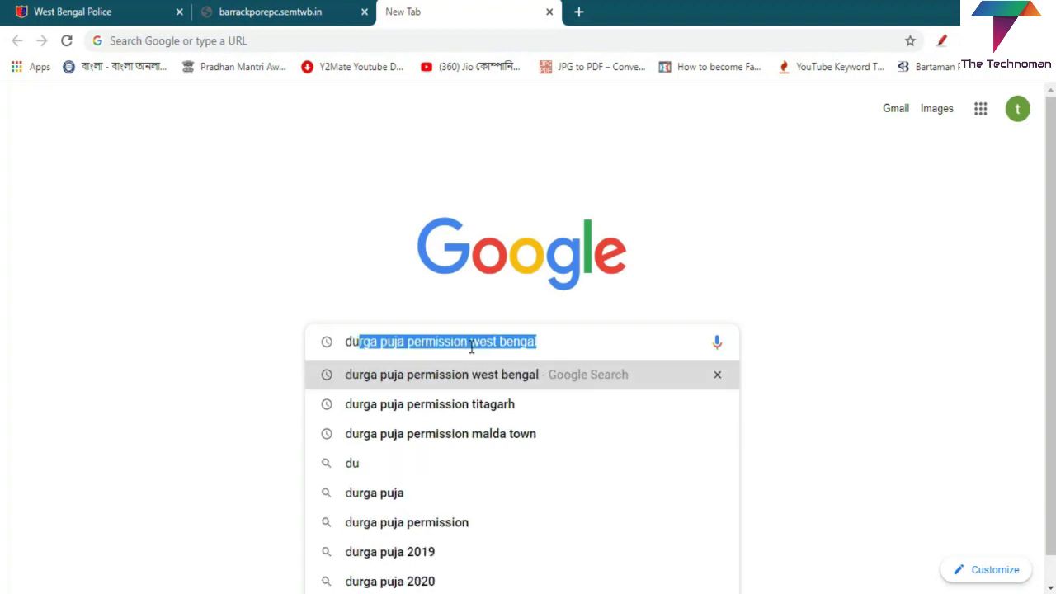
key(Return)
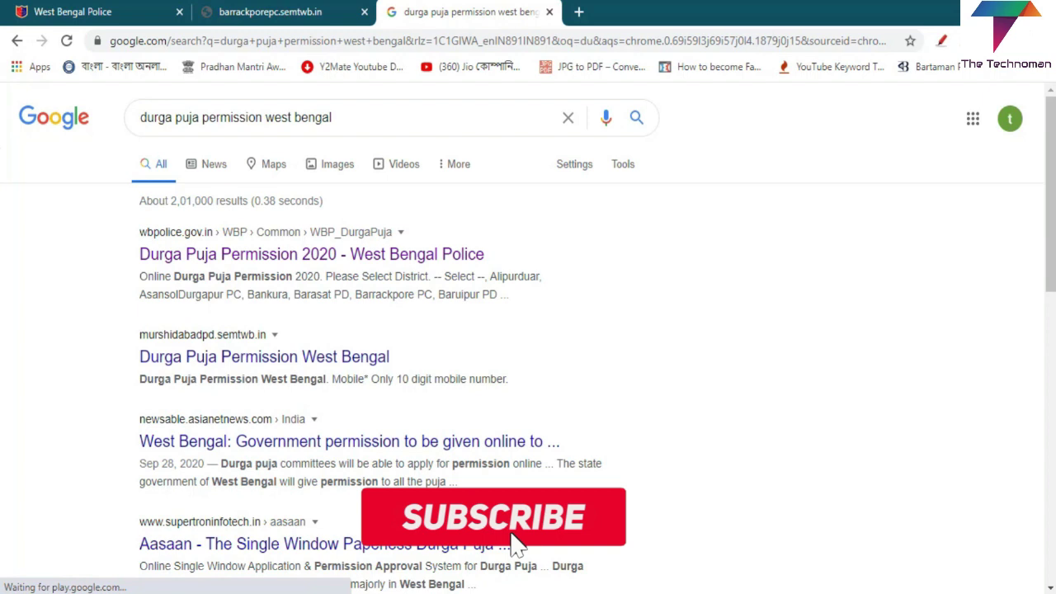
Step: Circle the West Bengal Police result in red, clear it, and return to the West Bengal Police page
click(943, 42)
mouse_move(244, 214)
mouse_down()
mouse_move(103, 255)
mouse_move(279, 314)
mouse_up()
mouse_move(354, 314)
mouse_down()
mouse_move(519, 235)
mouse_move(381, 216)
mouse_move(243, 217)
mouse_up()
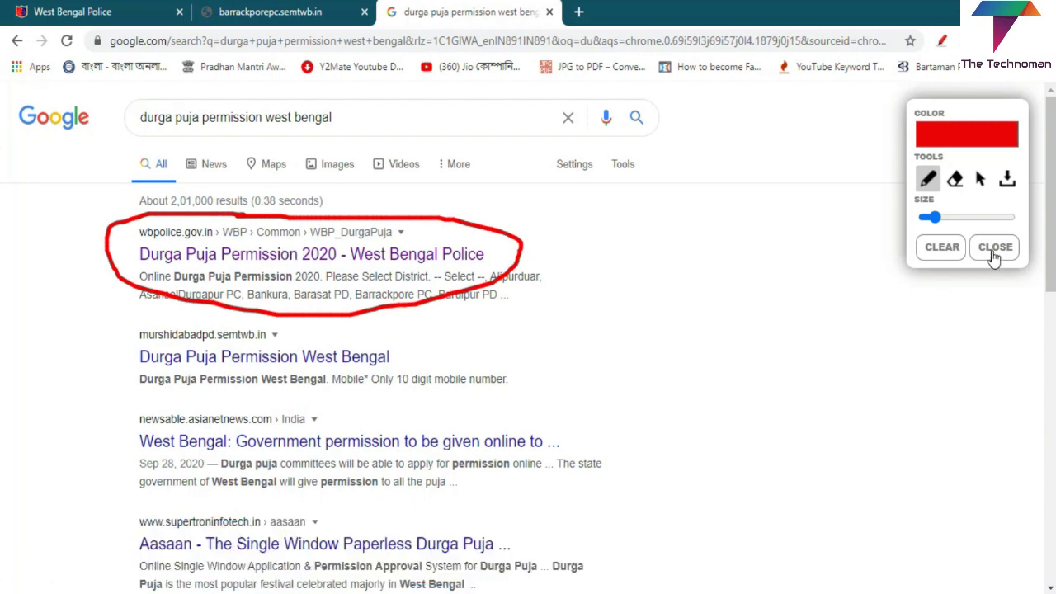
click(994, 248)
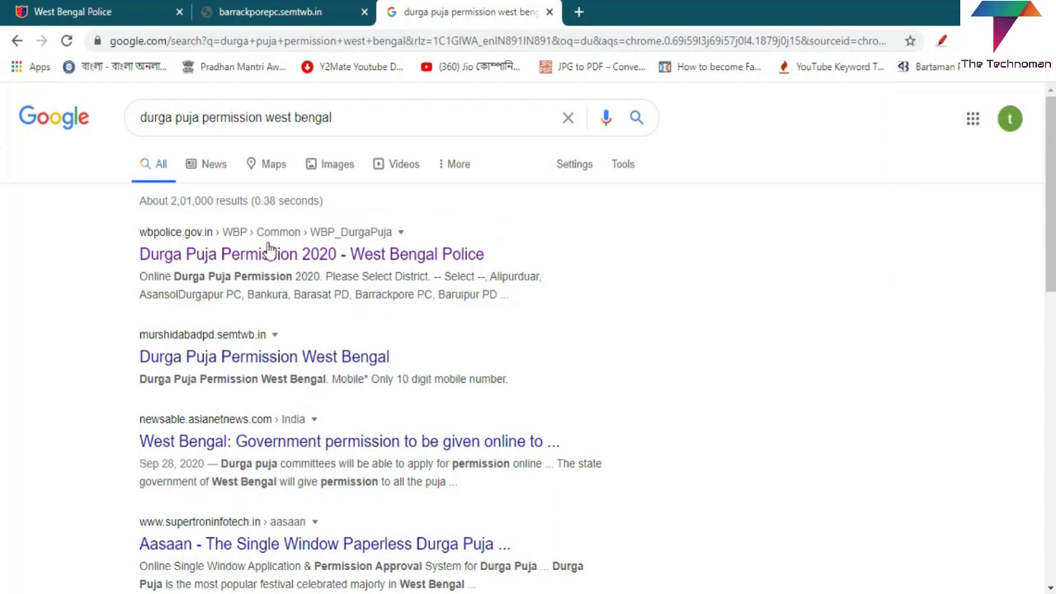
click(79, 11)
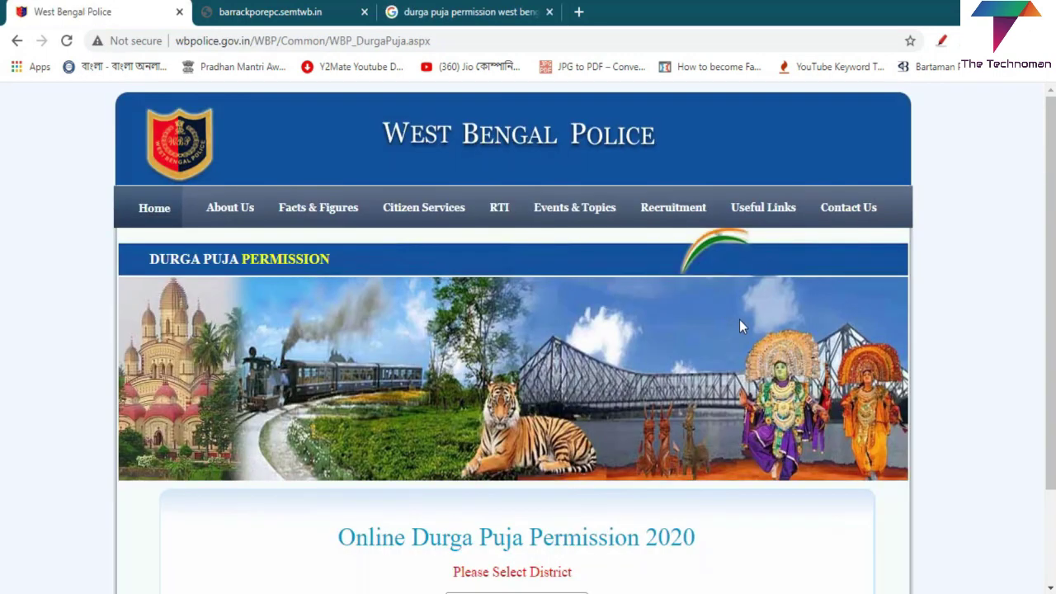
Step: Highlight the Online Durga Puja Permission 2020 section, then choose Barrackpore PC as the district and continue to its form
scroll(755, 318, down, 2)
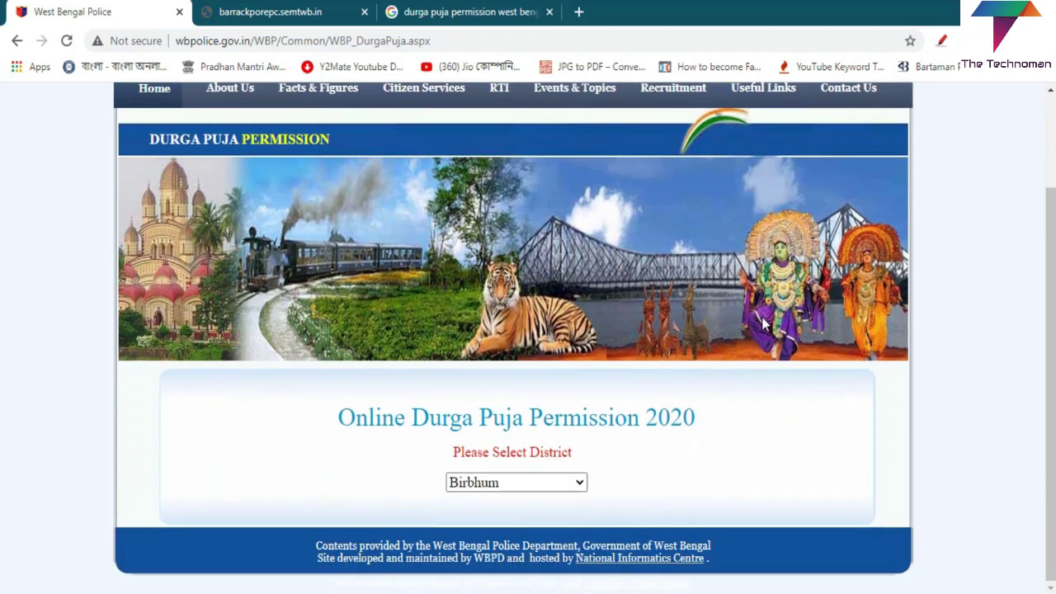
click(941, 40)
mouse_move(730, 397)
mouse_down()
mouse_move(566, 372)
mouse_move(327, 391)
mouse_move(372, 503)
mouse_move(623, 535)
mouse_move(719, 429)
mouse_move(727, 394)
mouse_up()
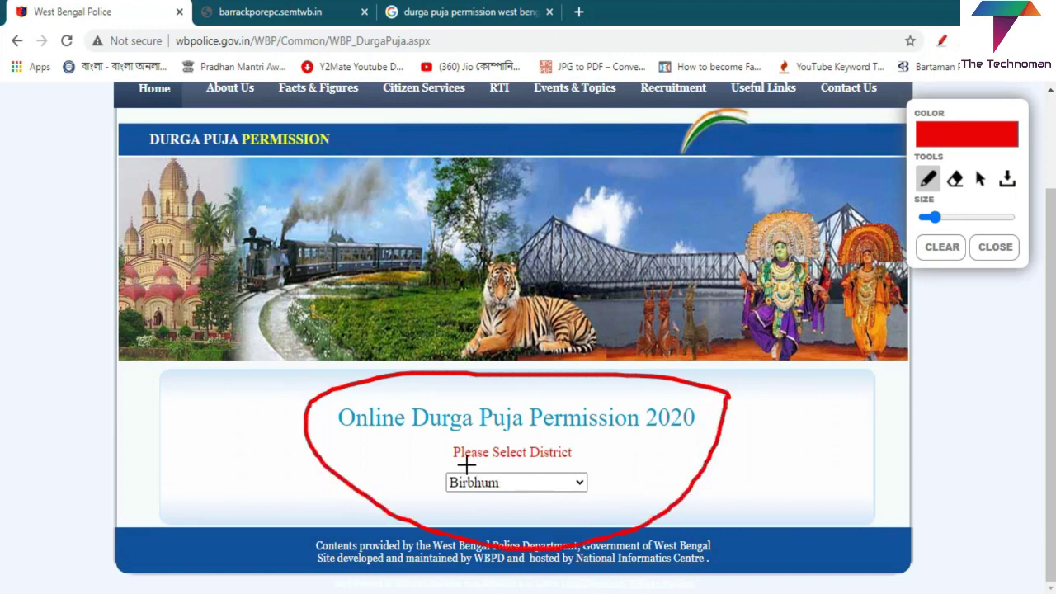
mouse_move(596, 459)
mouse_down()
mouse_move(431, 476)
mouse_move(537, 509)
mouse_move(615, 467)
mouse_move(591, 452)
mouse_up()
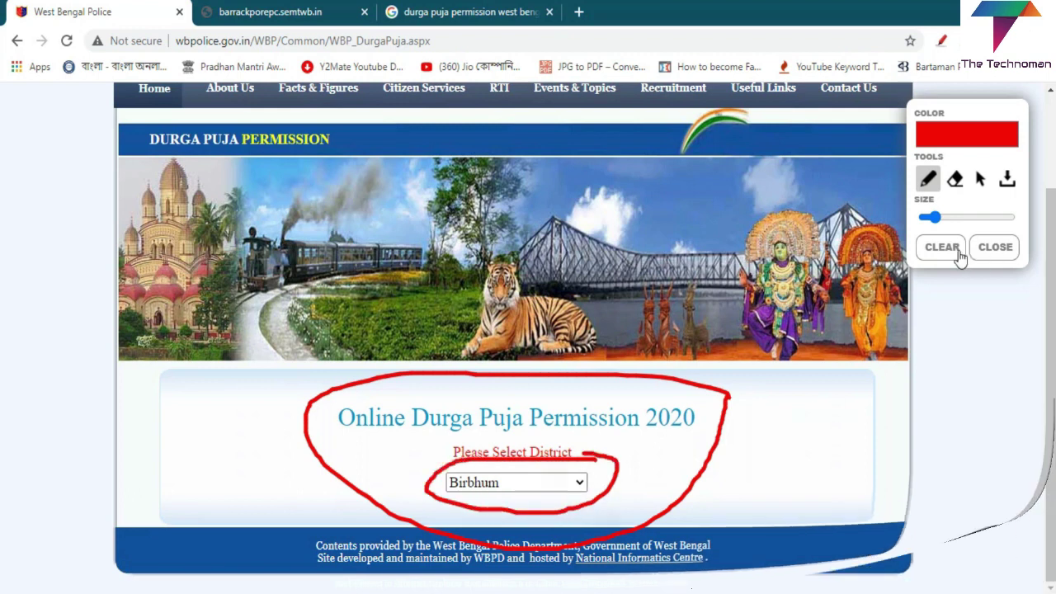
click(532, 487)
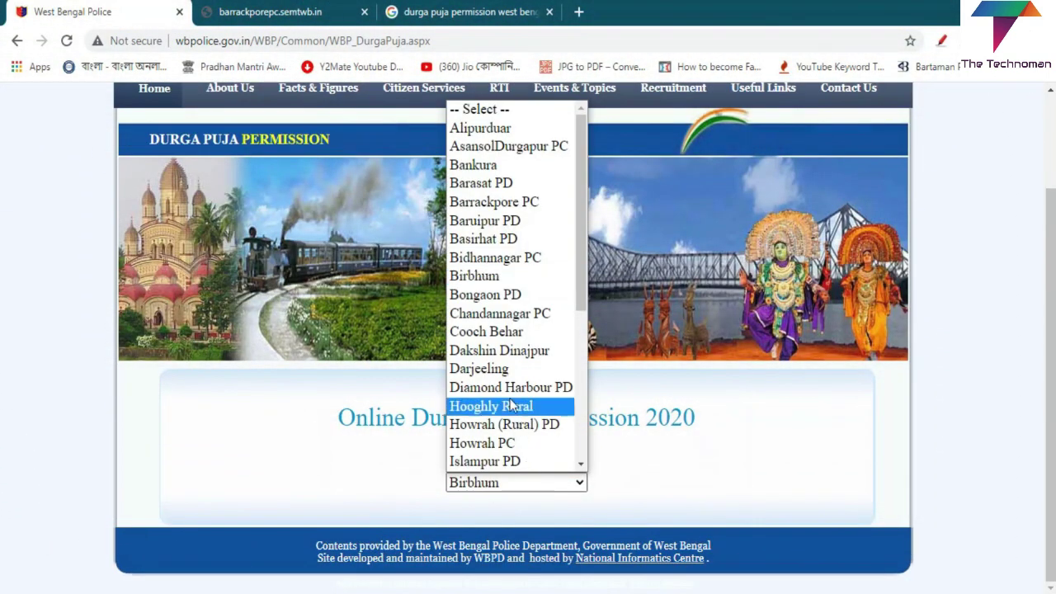
click(499, 203)
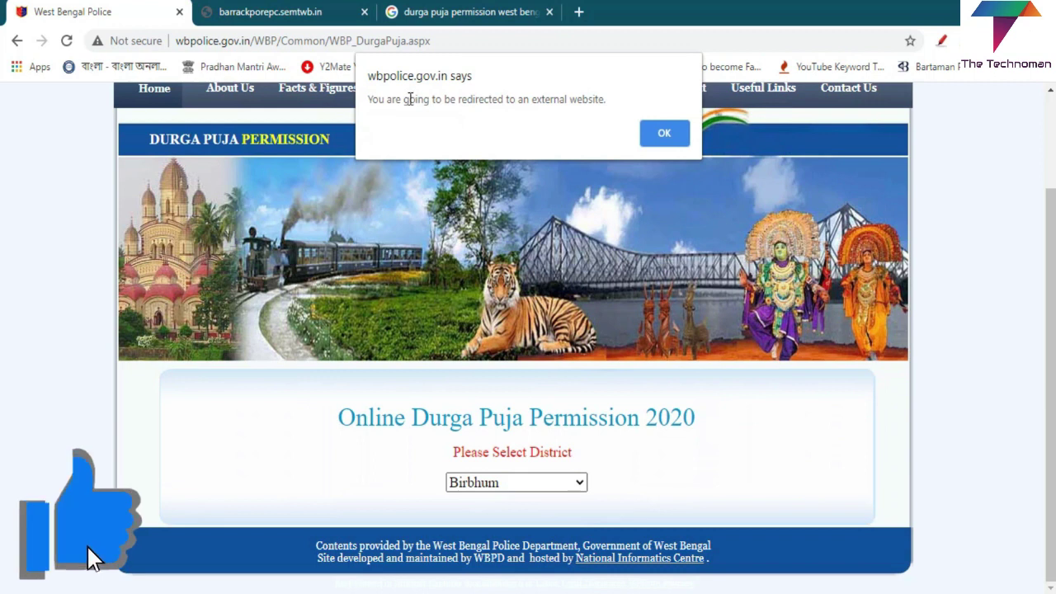
click(279, 10)
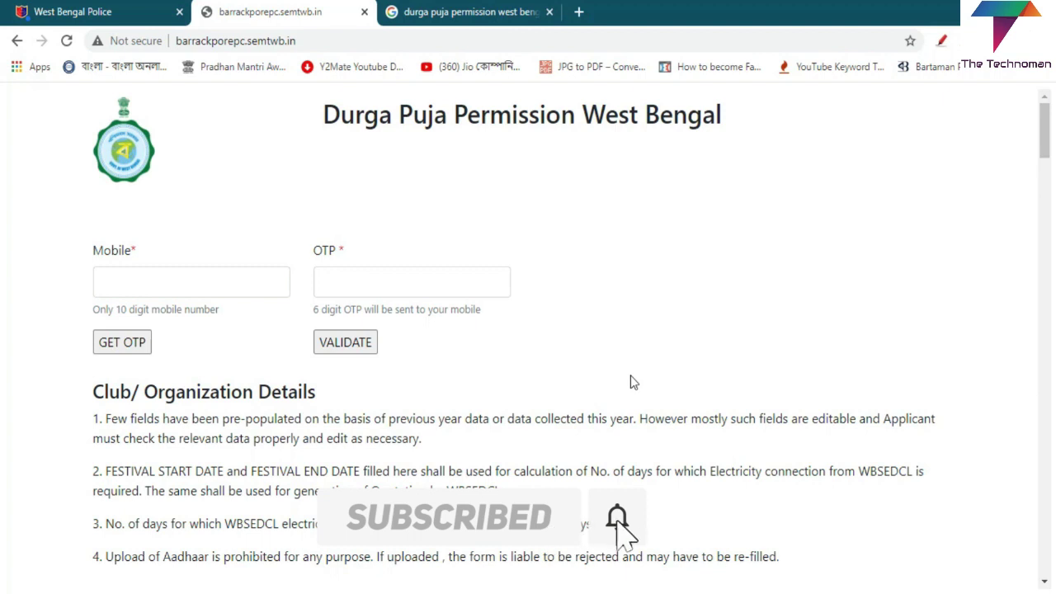
scroll(631, 382, down, 1)
click(231, 198)
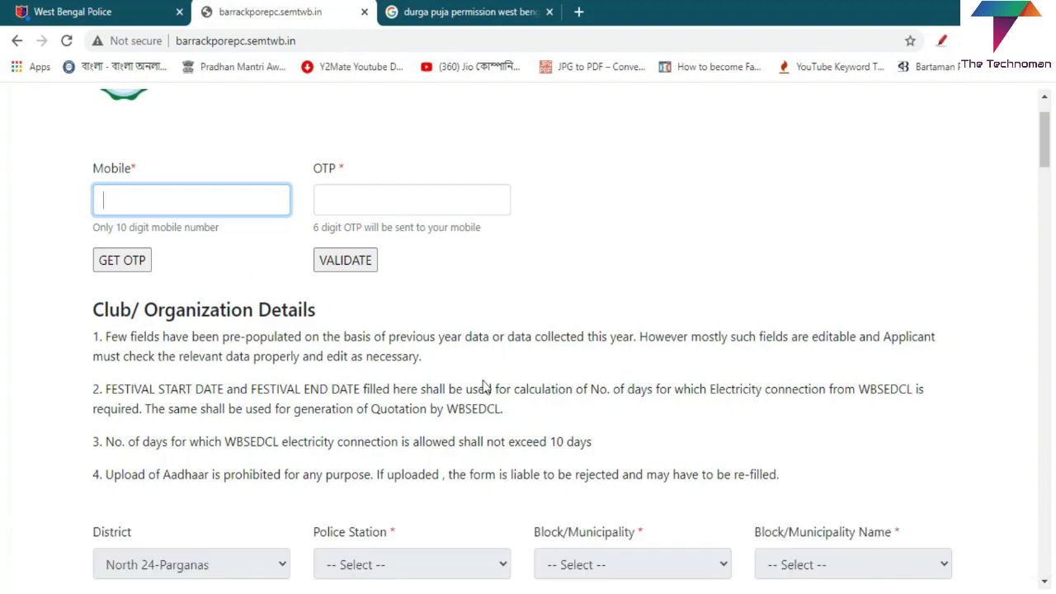
scroll(485, 386, down, 1)
scroll(512, 388, down, 1)
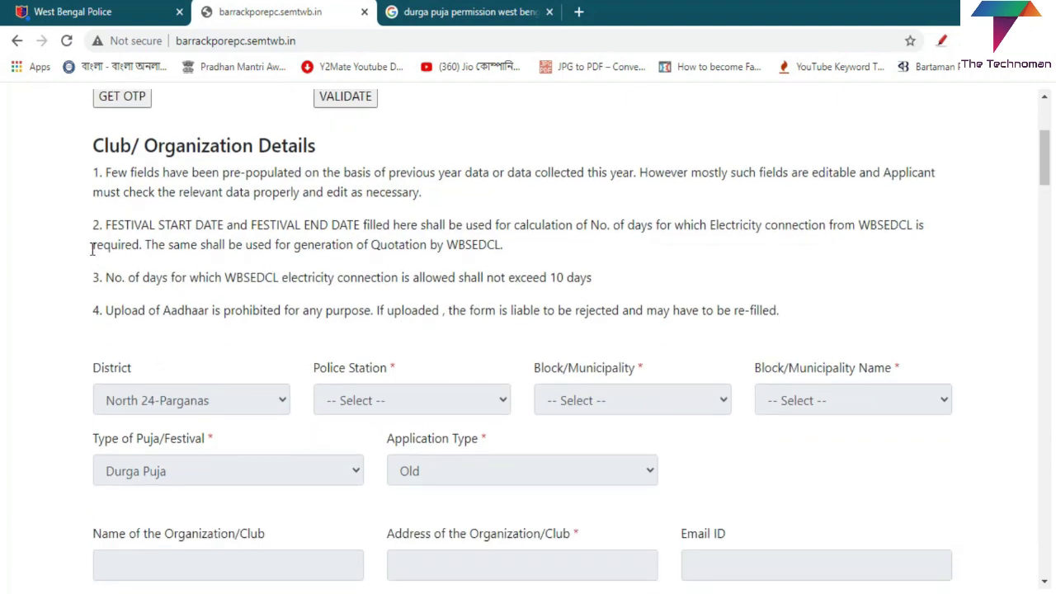
Step: Enter the 10-digit mobile number, request an OTP, and select the OTP field
scroll(681, 217, up, 3)
click(184, 283)
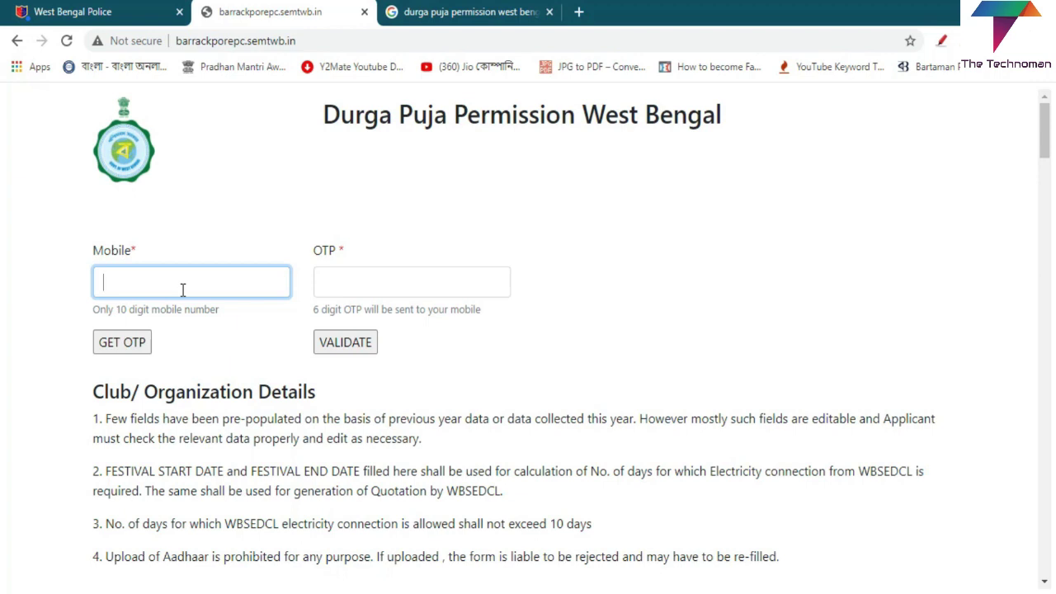
click(118, 350)
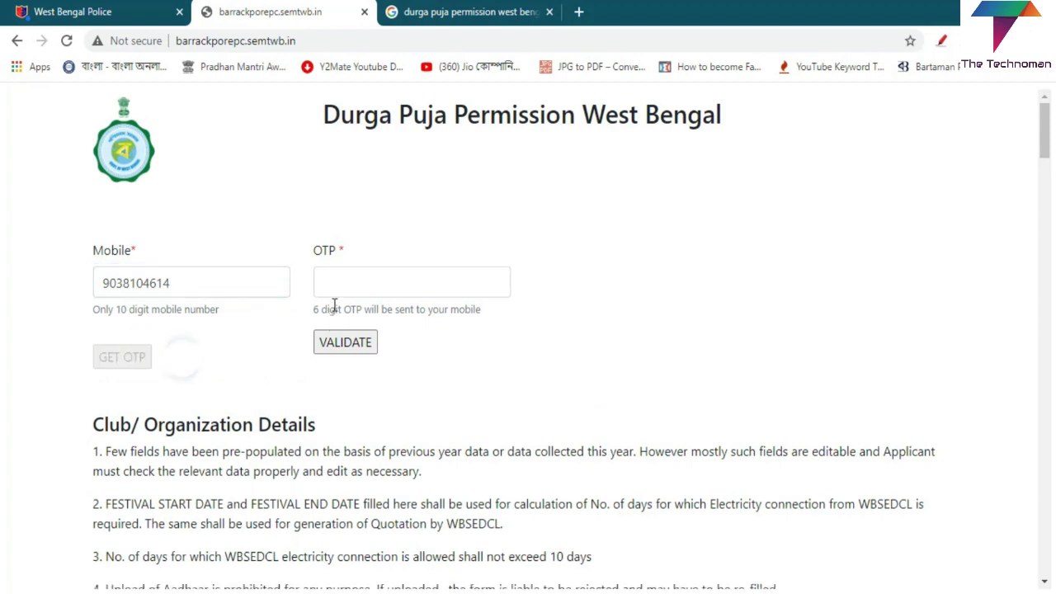
click(353, 286)
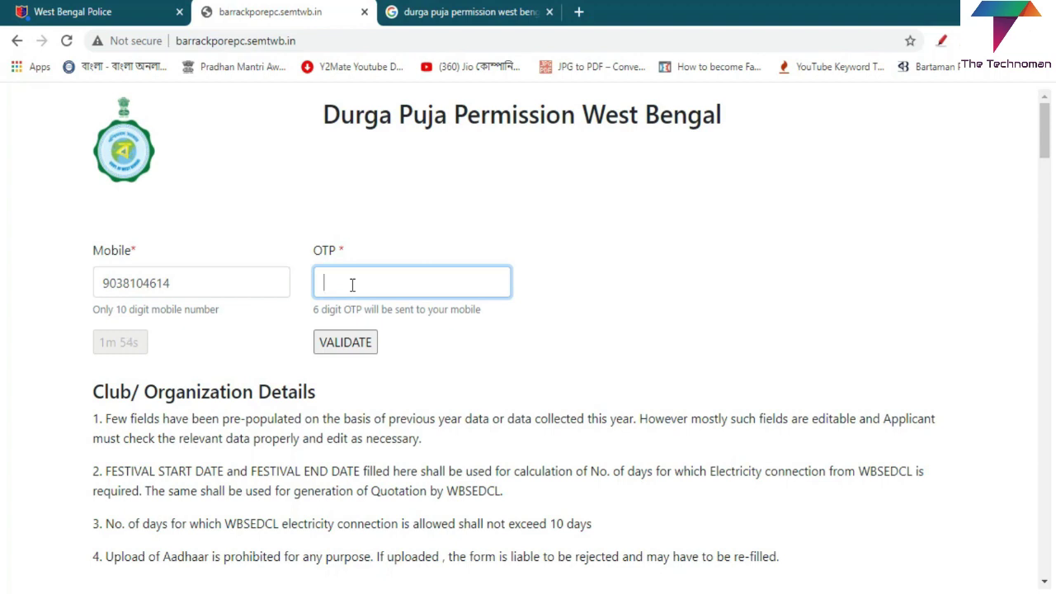
Step: Leave the Application Type set to Old
click(401, 394)
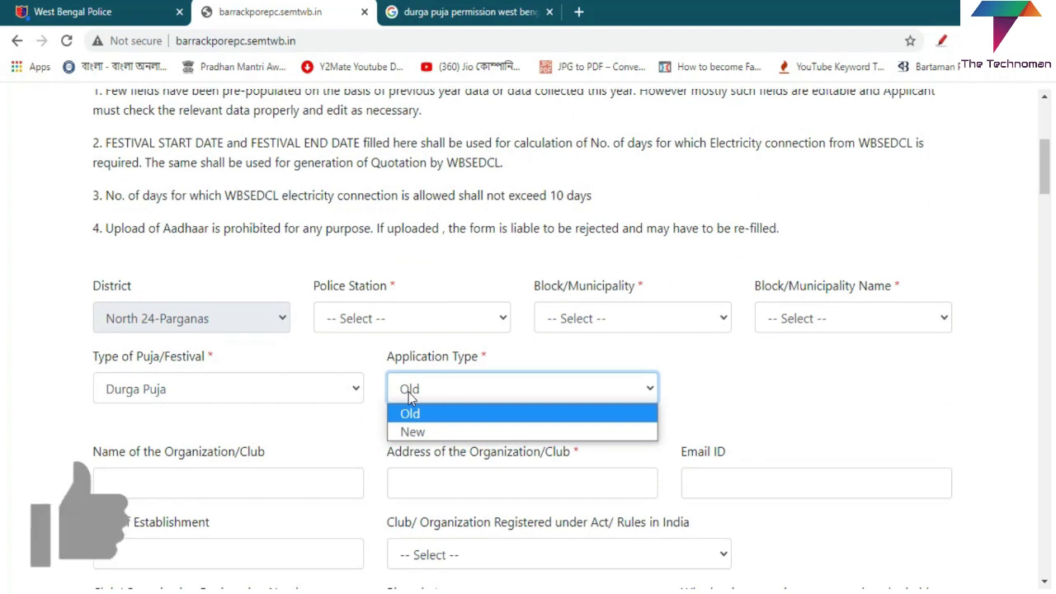
click(403, 409)
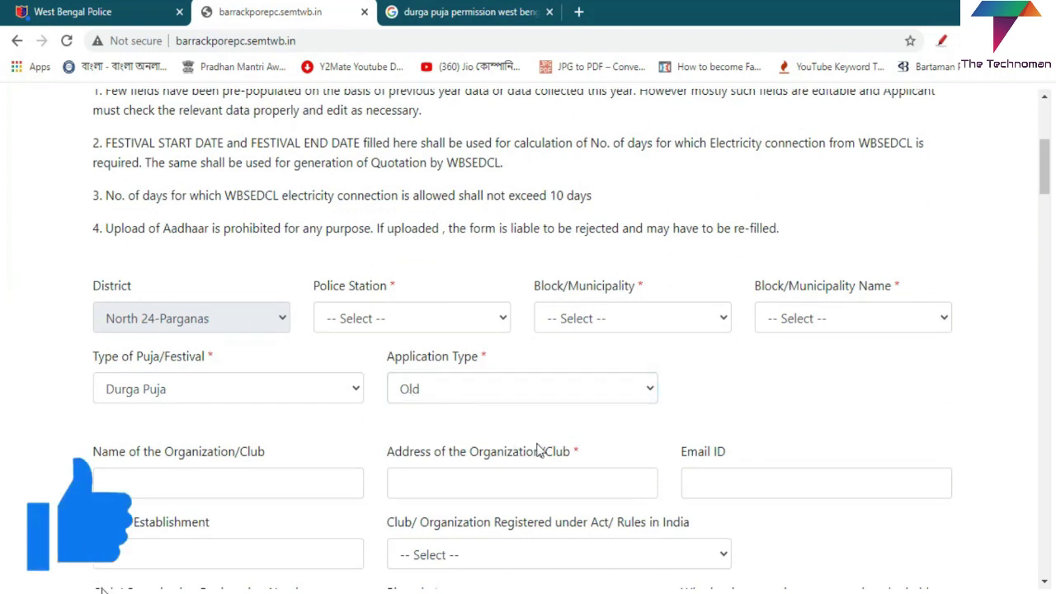
scroll(541, 448, down, 2)
scroll(294, 330, up, 1)
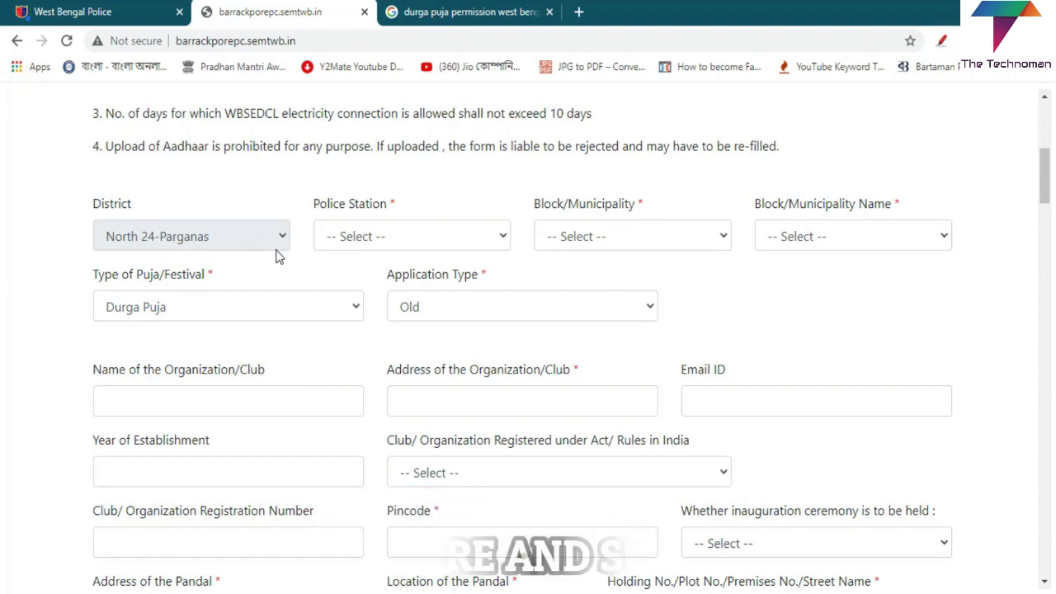
Step: Choose Khardha from the Police Station list
click(423, 239)
click(422, 243)
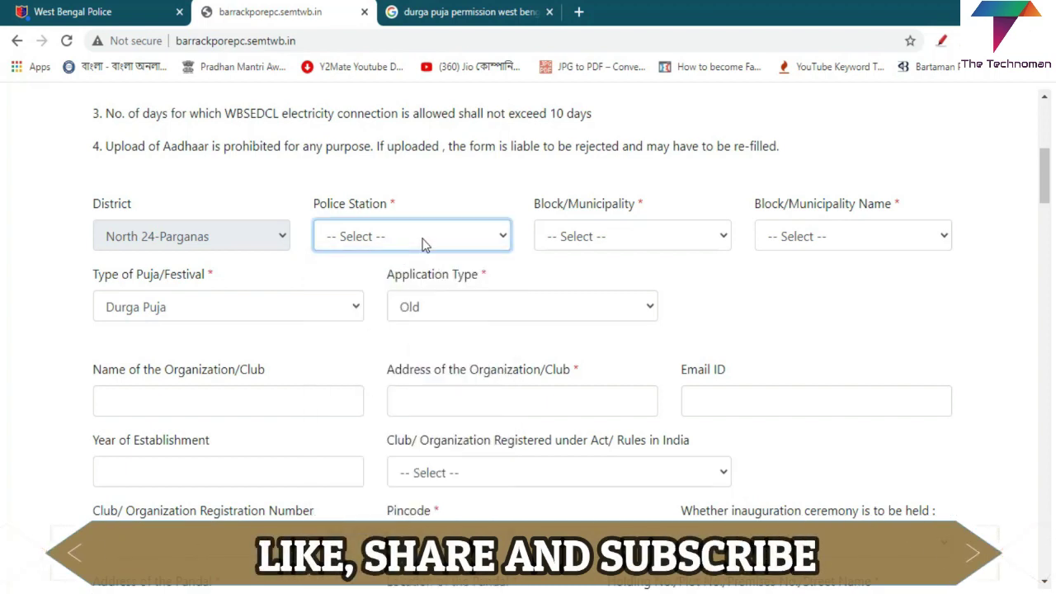
click(424, 239)
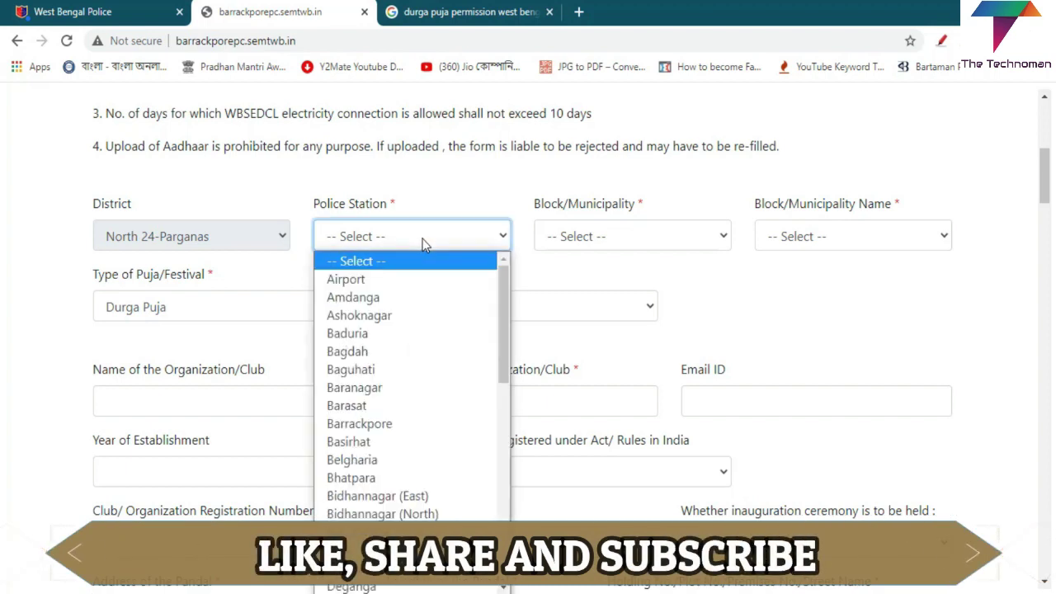
key(k)
scroll(407, 446, down, 4)
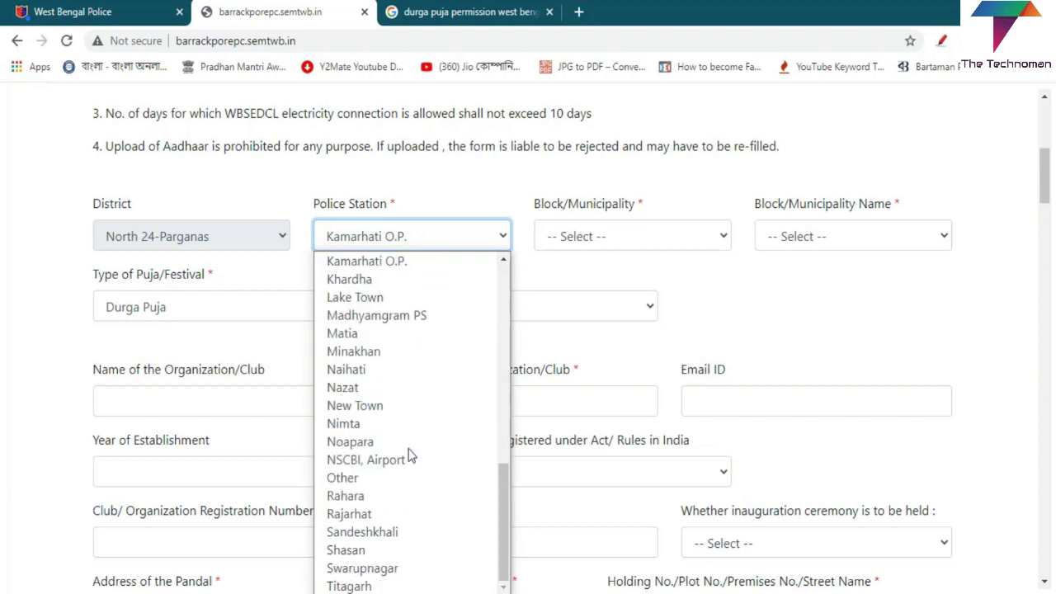
scroll(407, 442, up, 3)
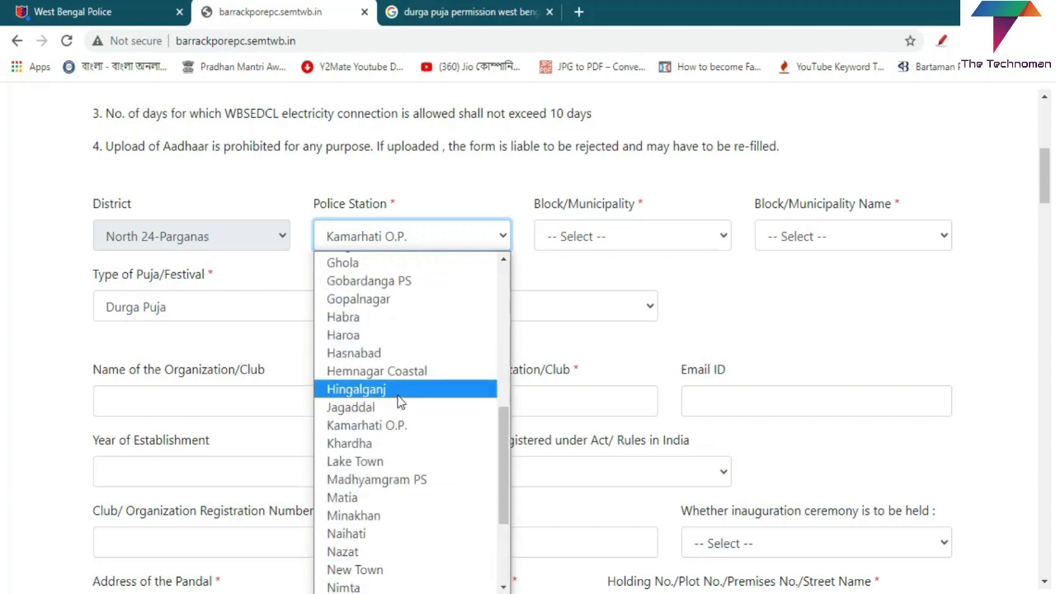
scroll(402, 396, up, 3)
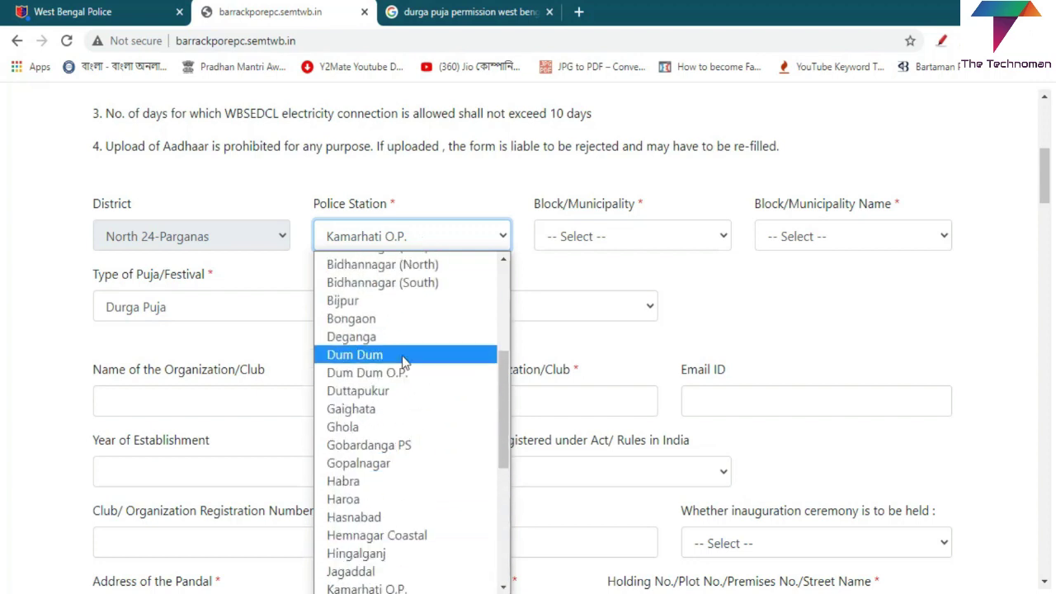
scroll(401, 413, down, 3)
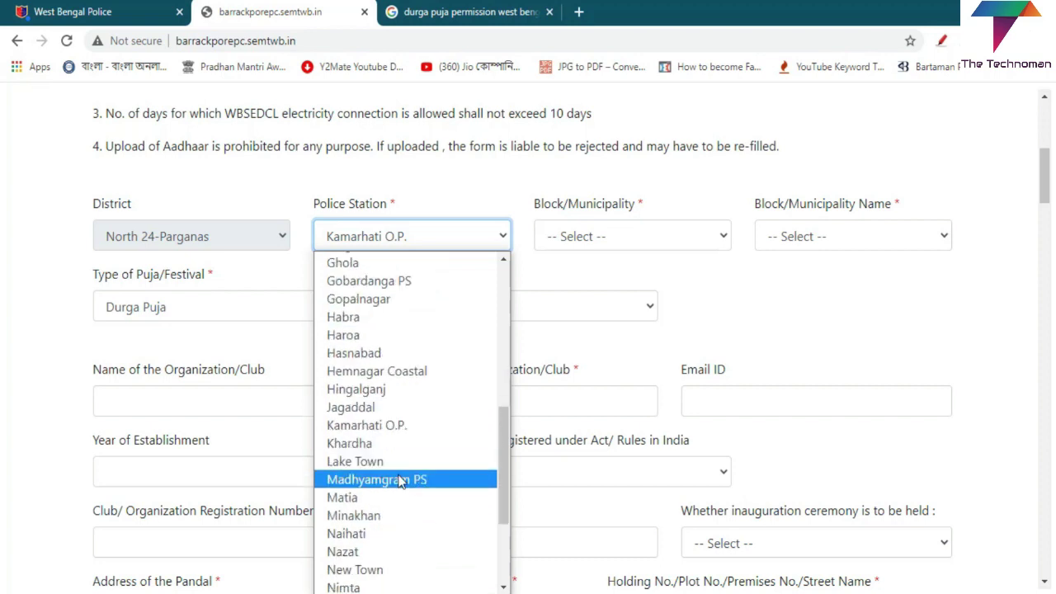
click(403, 449)
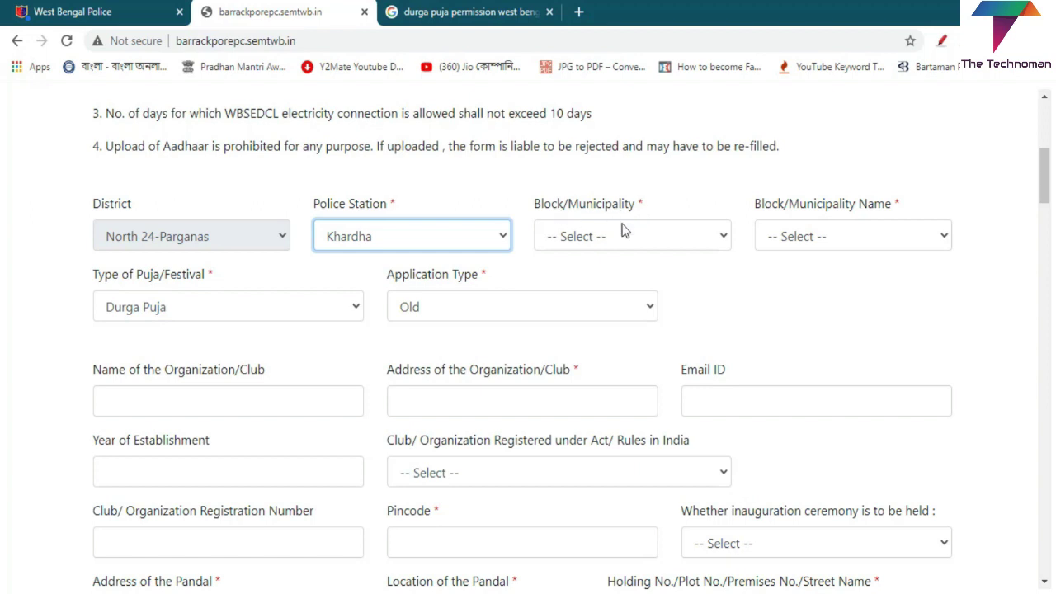
Step: Set Block/Municipality to MUNICIPALITY with the name KHARDAH
click(684, 238)
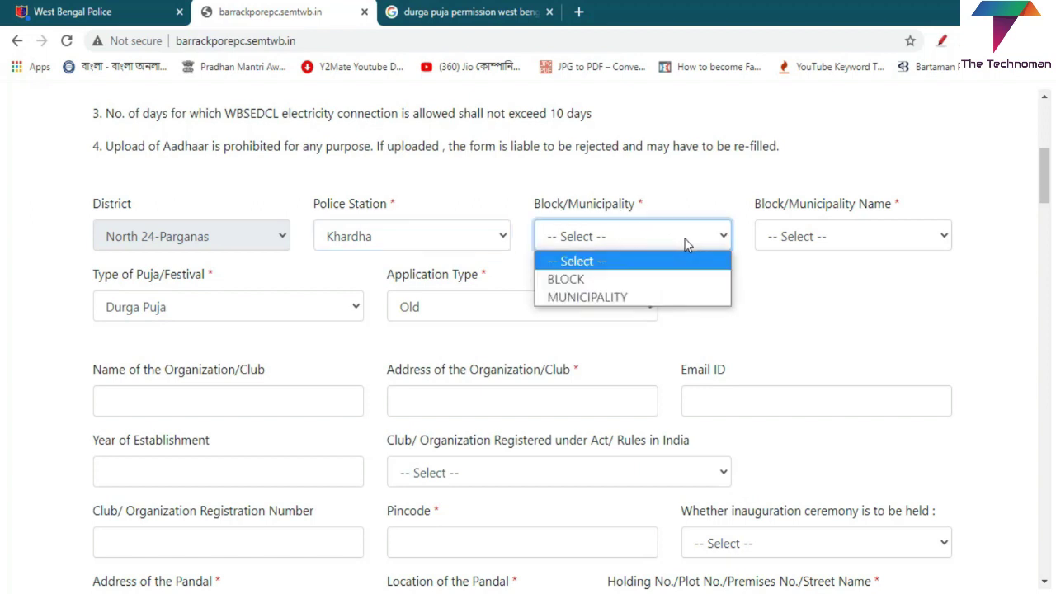
click(614, 298)
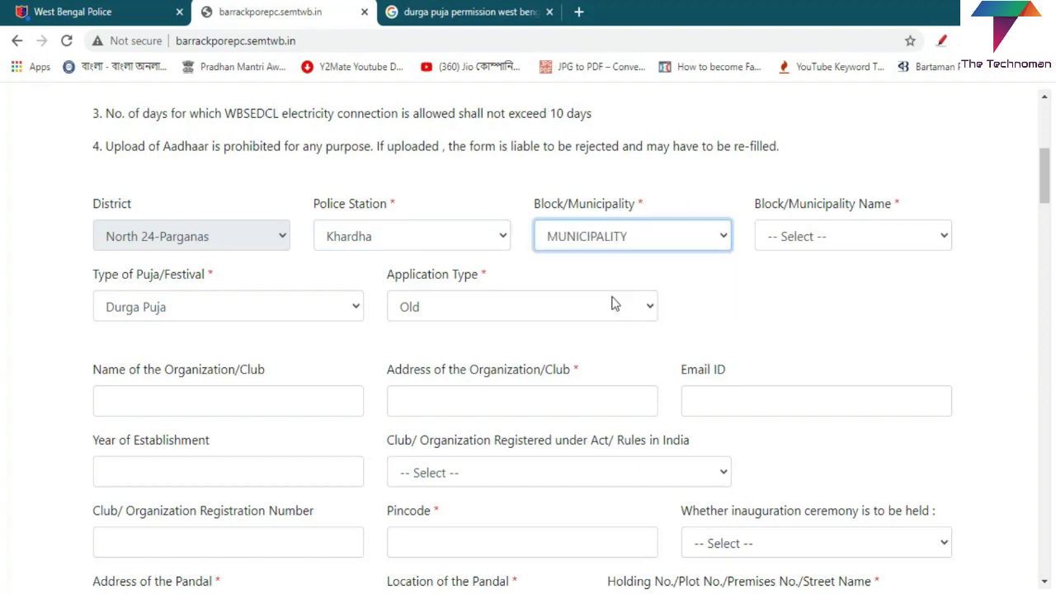
click(872, 246)
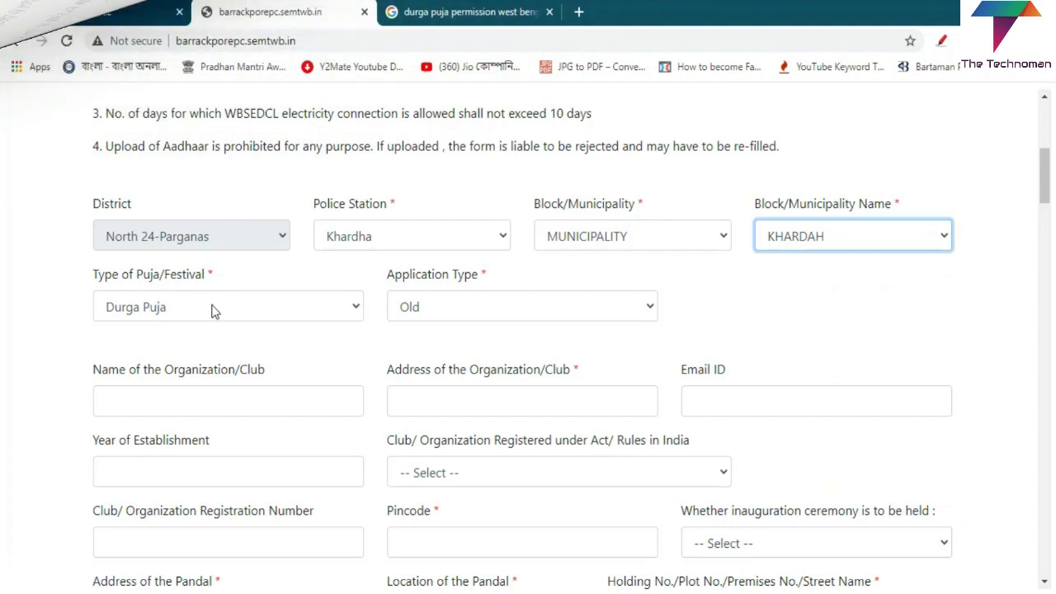
Step: Keep Durga Puja as the puja type and change Application Type to New
click(212, 308)
click(151, 283)
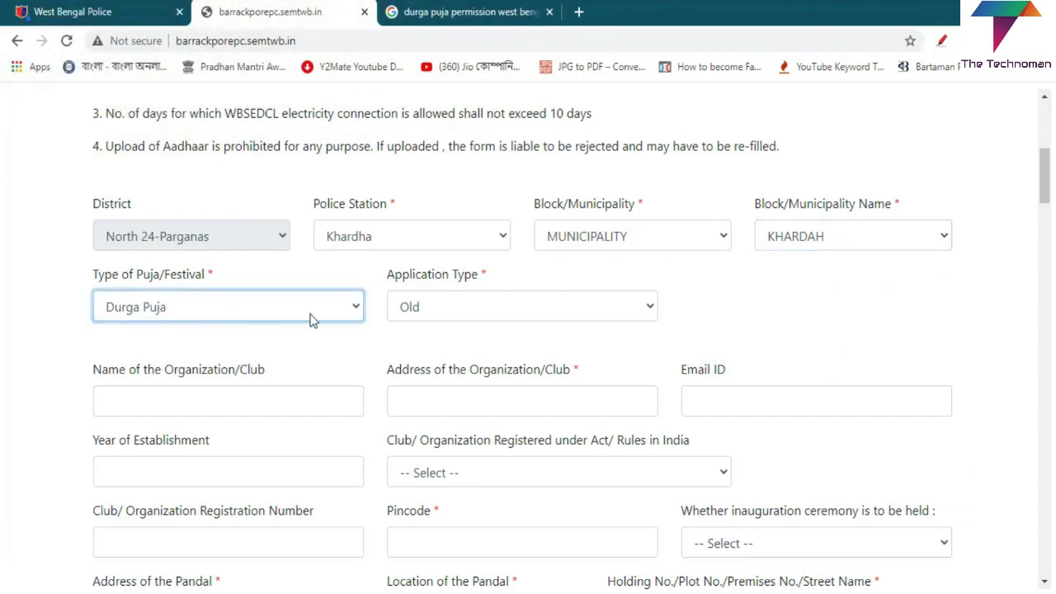
click(445, 311)
click(445, 311)
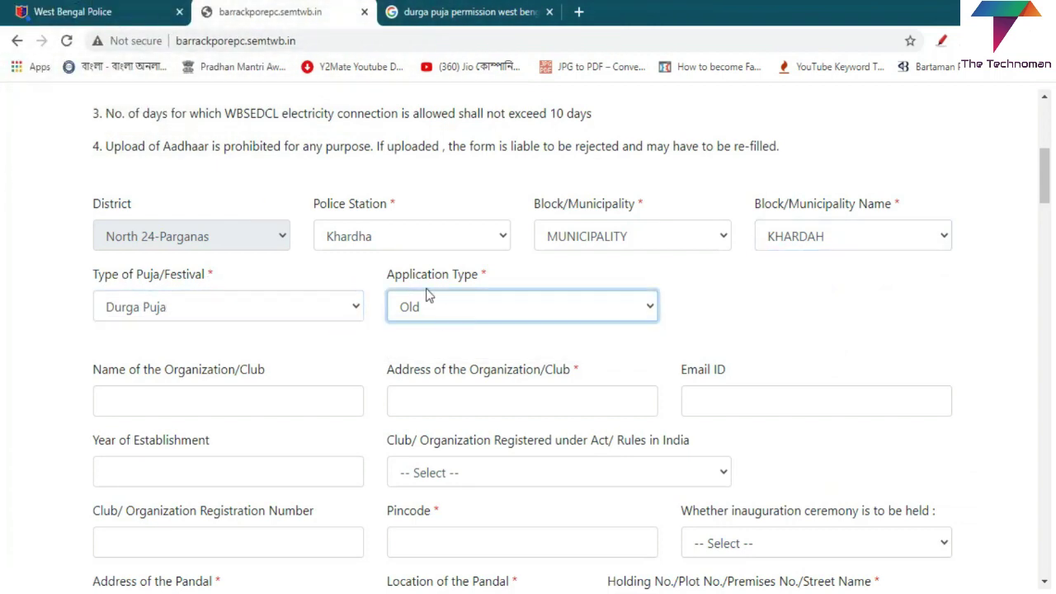
click(485, 314)
click(452, 349)
click(627, 313)
scroll(267, 344, down, 2)
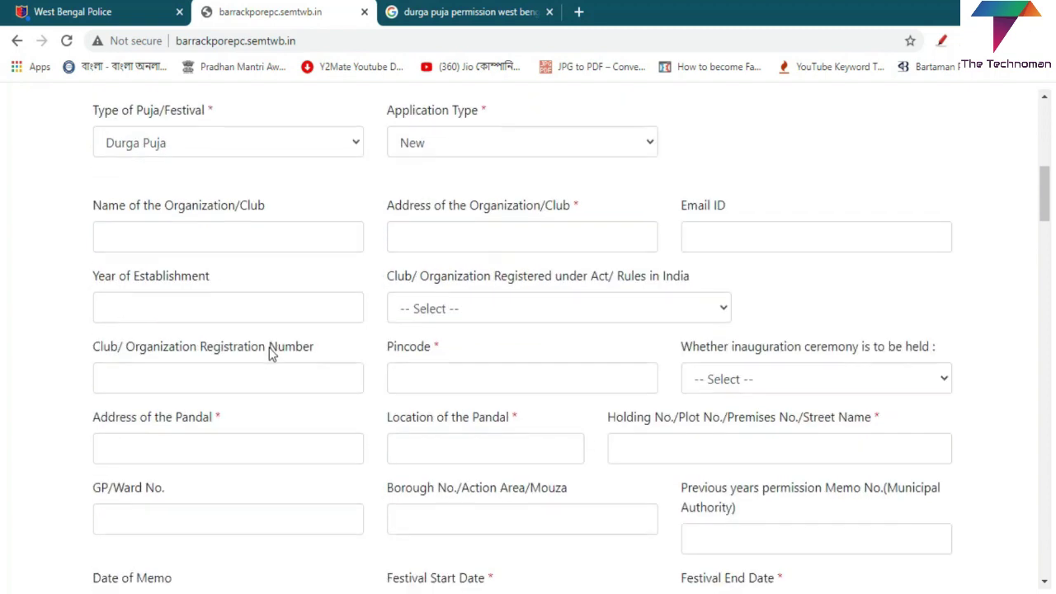
click(226, 240)
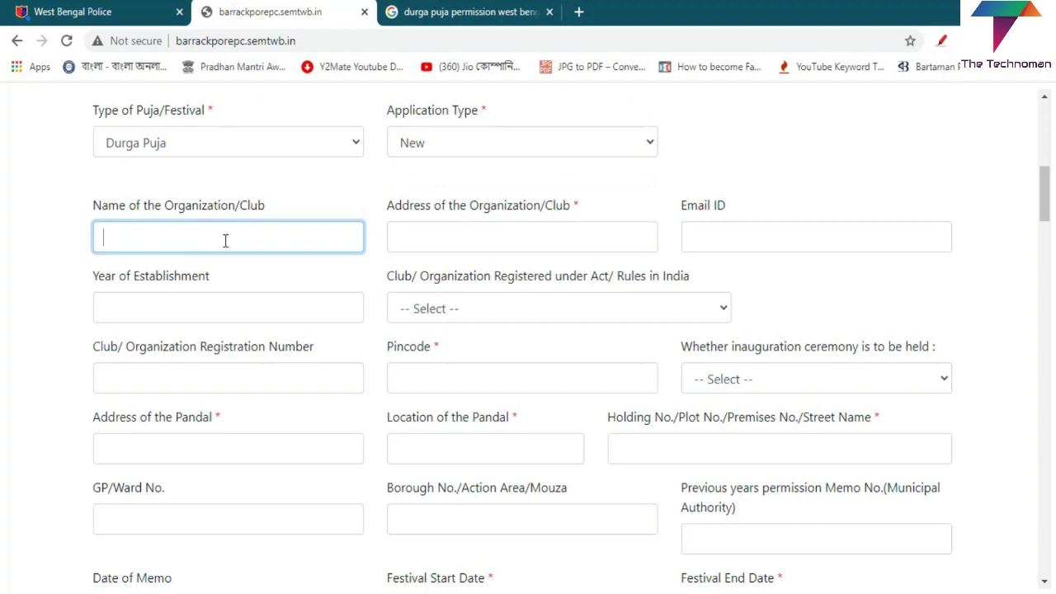
click(463, 240)
click(714, 238)
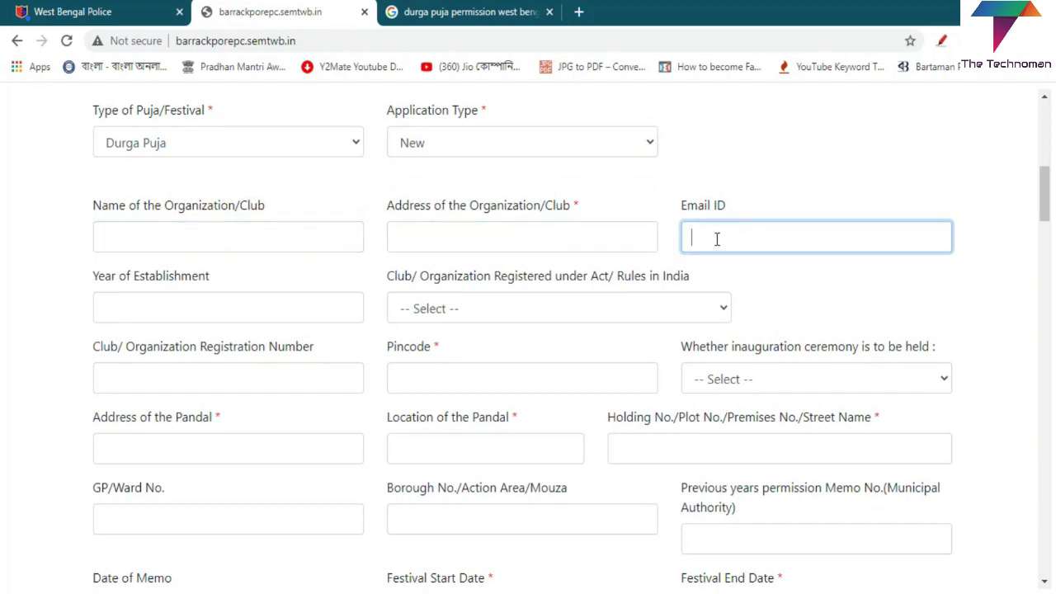
click(127, 307)
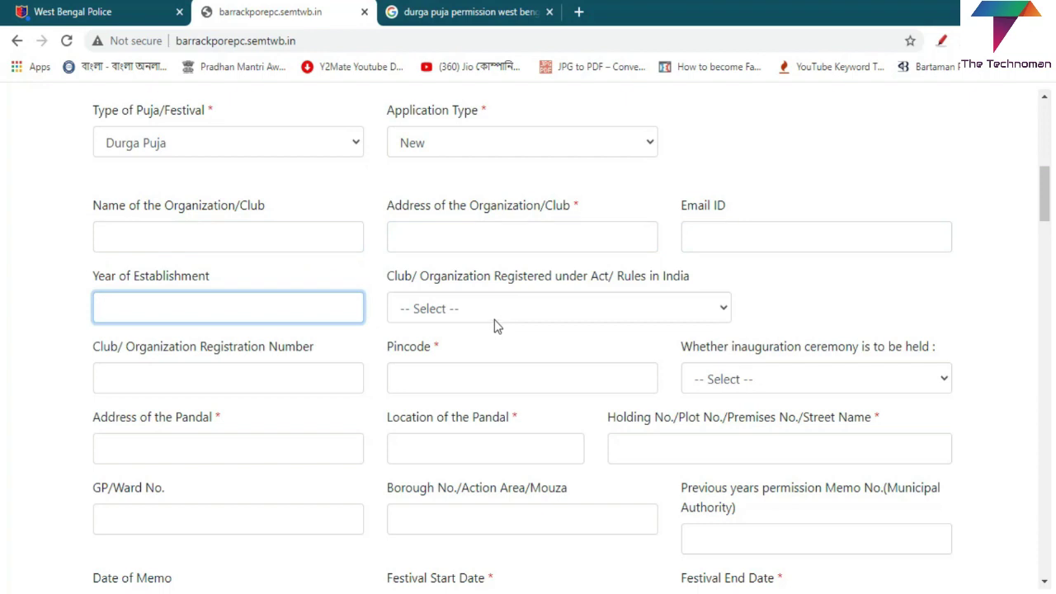
click(519, 311)
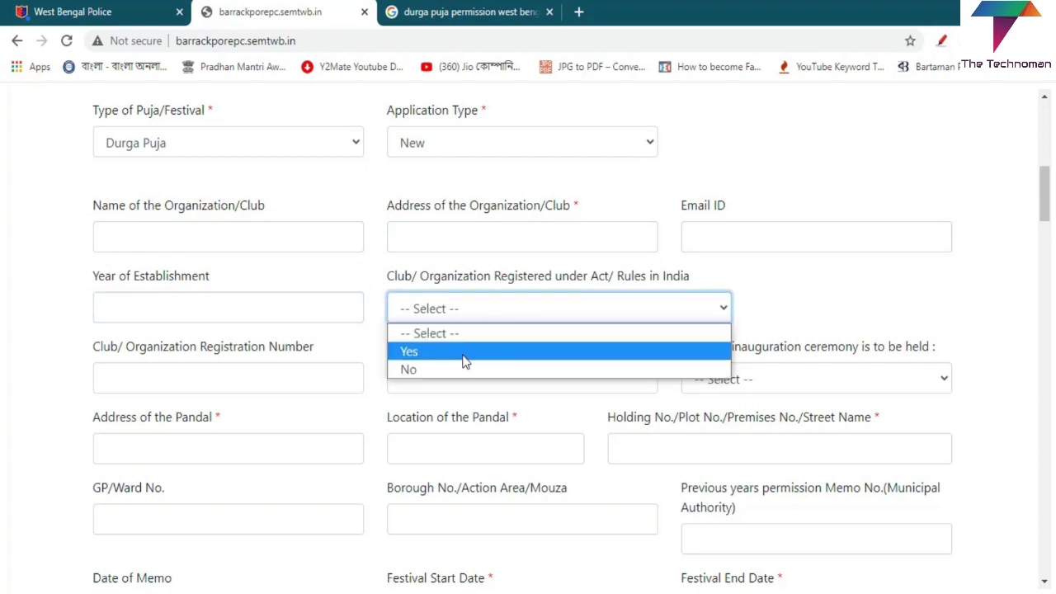
click(802, 178)
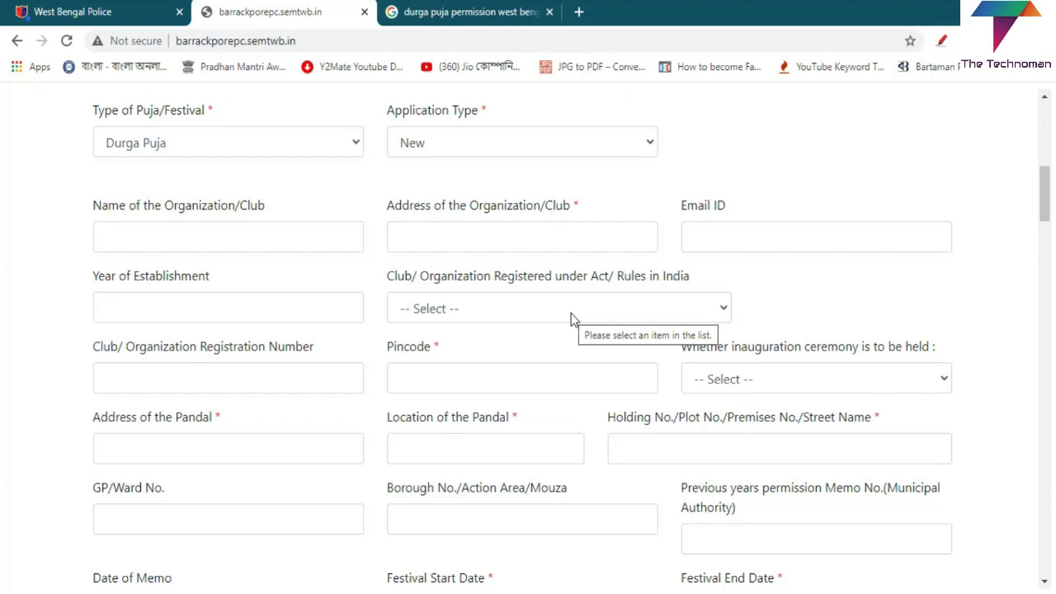
scroll(573, 320, down, 1)
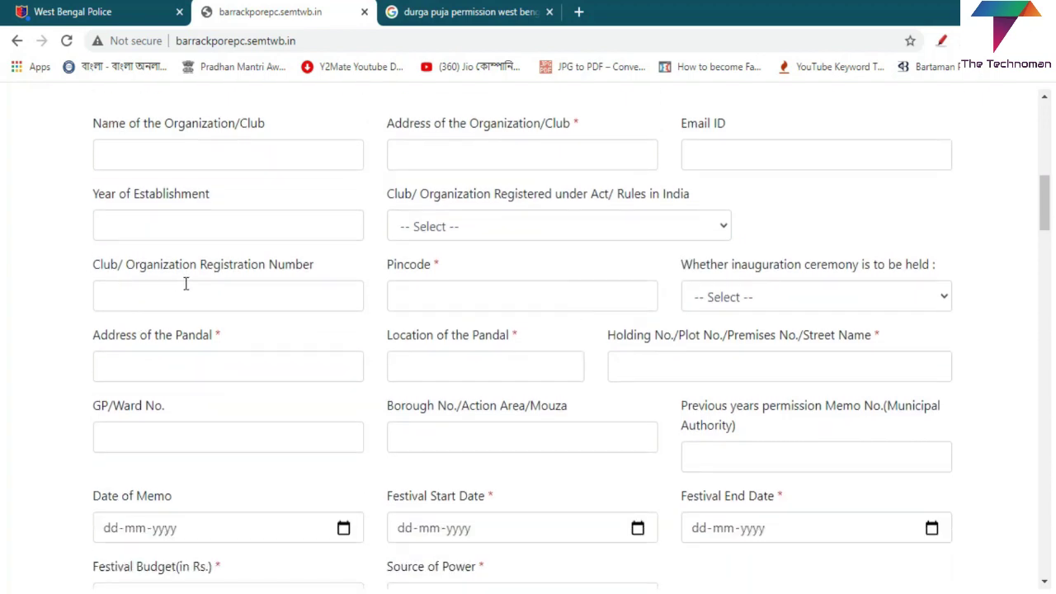
click(299, 295)
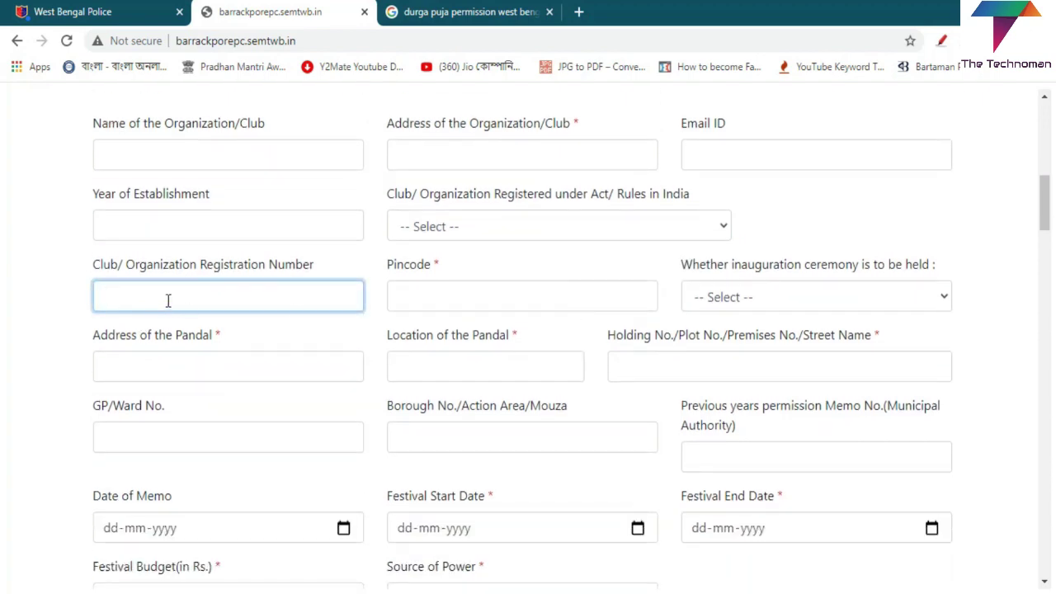
click(496, 299)
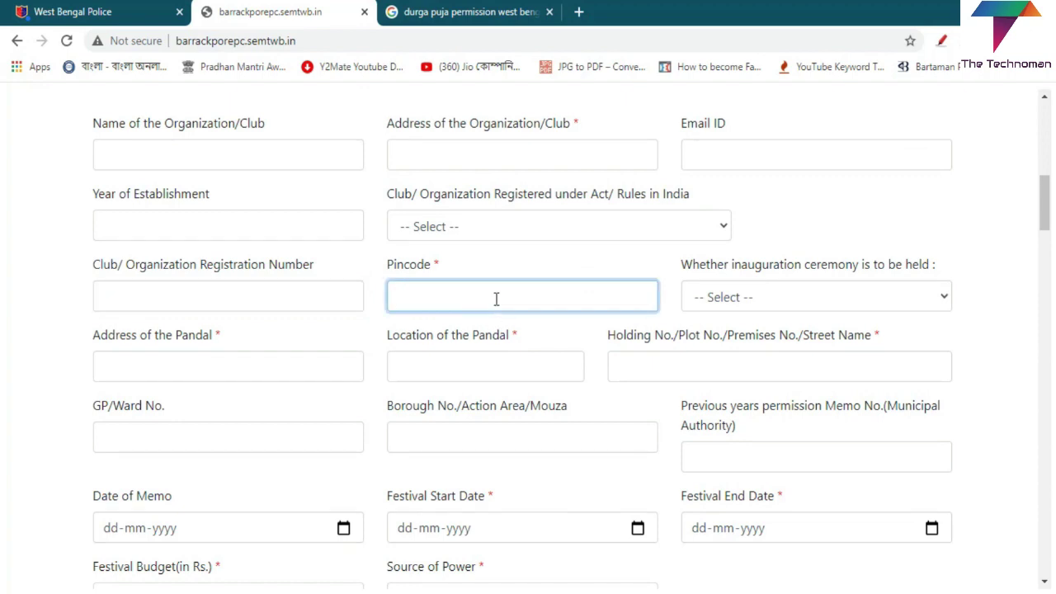
click(702, 284)
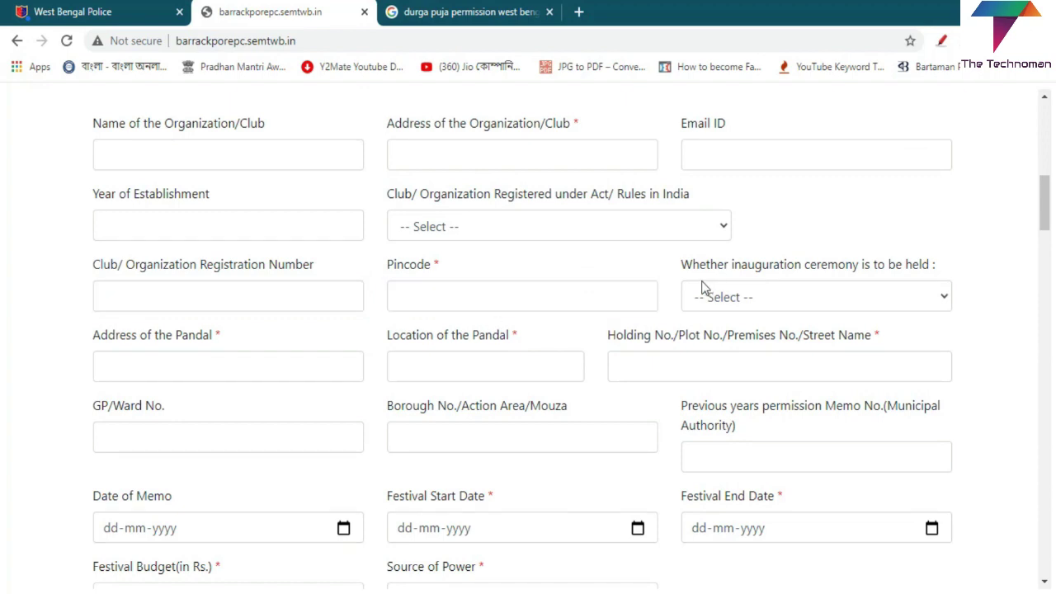
click(172, 361)
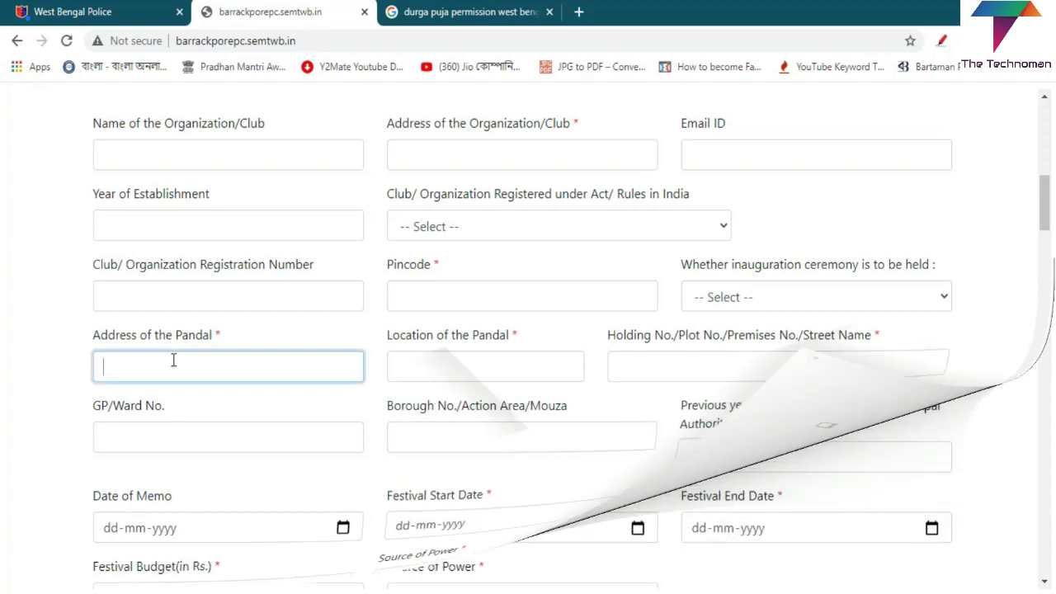
click(477, 363)
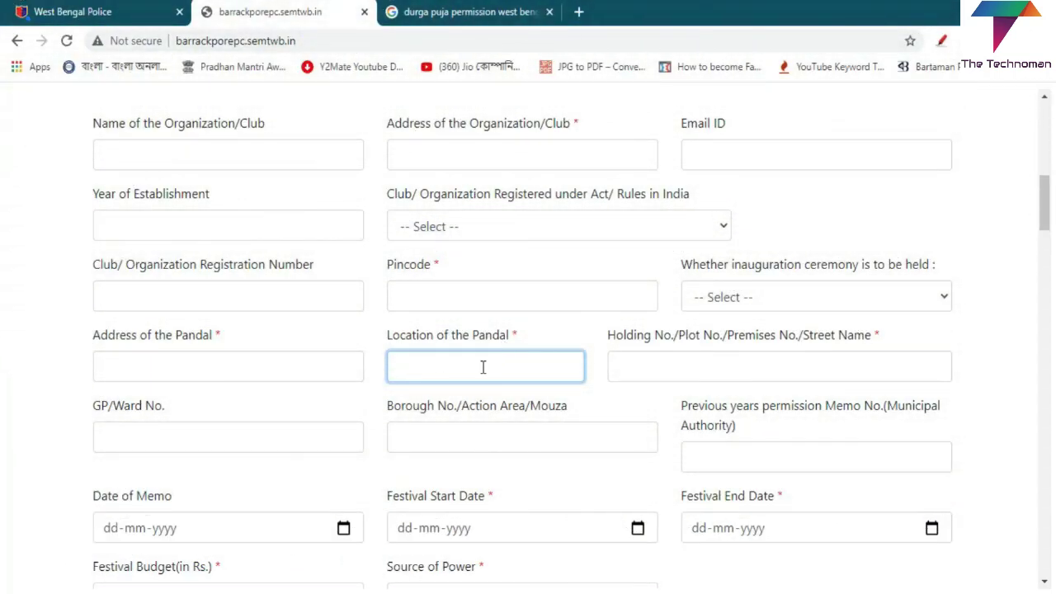
click(816, 372)
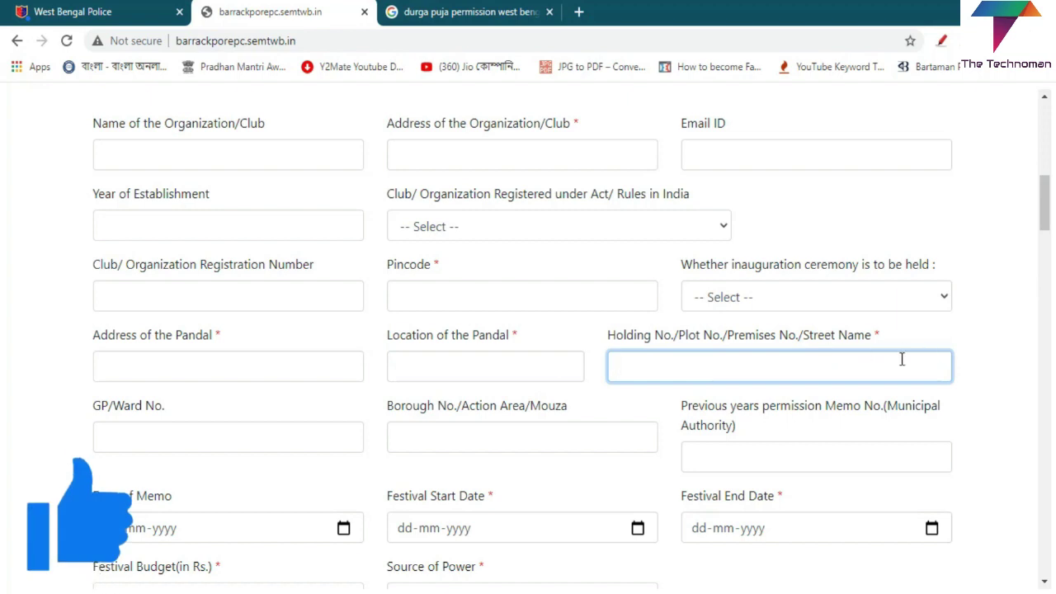
key(alt+shift+d)
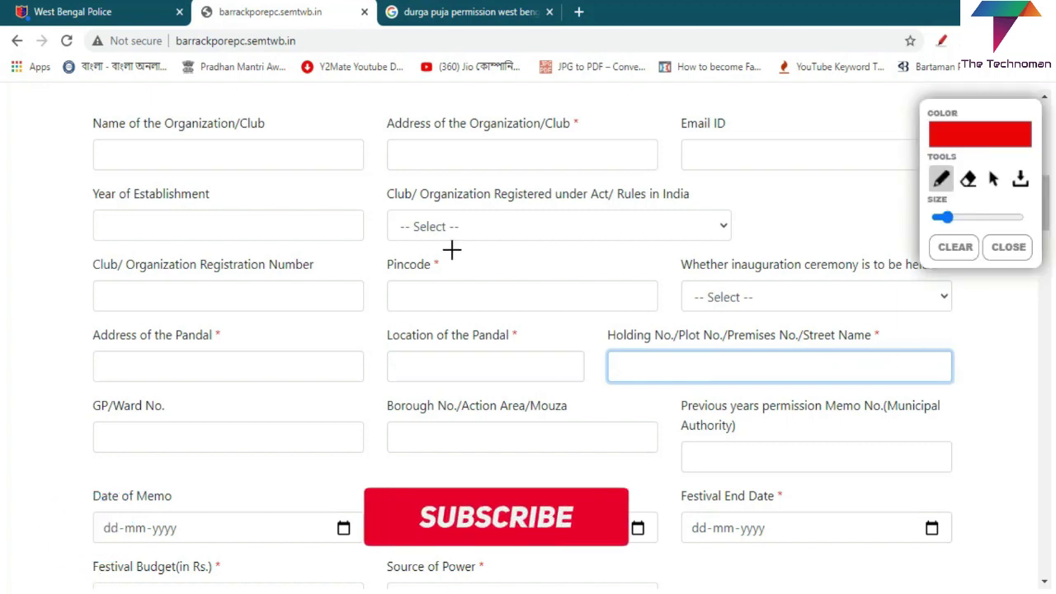
Step: Circle the required marks for Pincode, pandal address, pandal location and organization address, then clear them
mouse_move(452, 249)
mouse_down()
mouse_move(432, 251)
mouse_move(437, 277)
mouse_move(461, 262)
mouse_move(453, 249)
mouse_up()
mouse_move(224, 321)
mouse_down()
mouse_move(231, 344)
mouse_move(232, 324)
mouse_up()
mouse_move(510, 322)
mouse_down()
mouse_move(498, 333)
mouse_move(528, 348)
mouse_move(506, 317)
mouse_up()
mouse_move(589, 111)
mouse_down()
mouse_move(565, 101)
mouse_move(582, 139)
mouse_move(583, 106)
mouse_up()
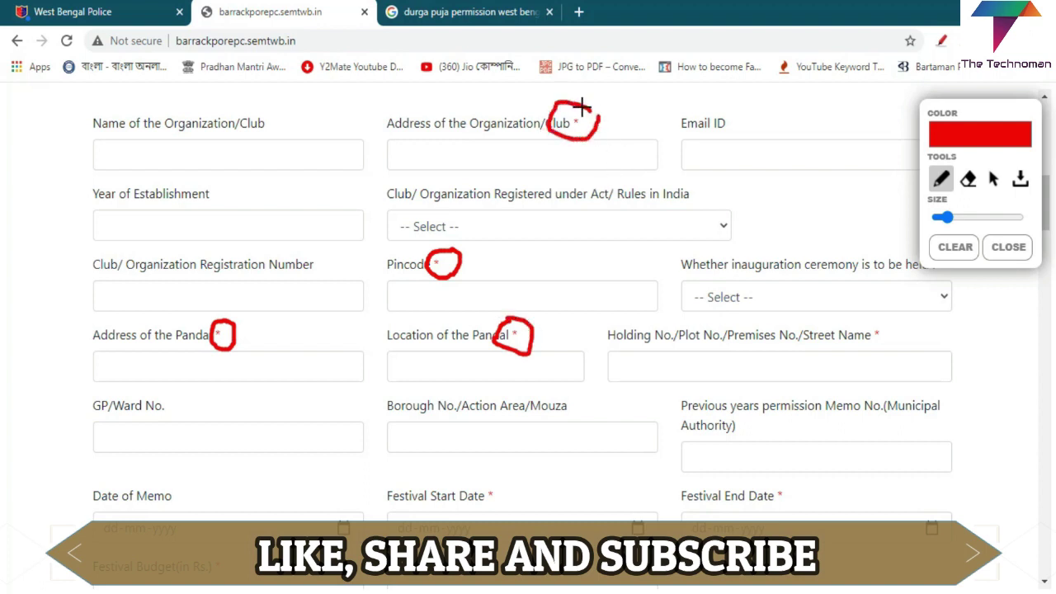
click(1008, 247)
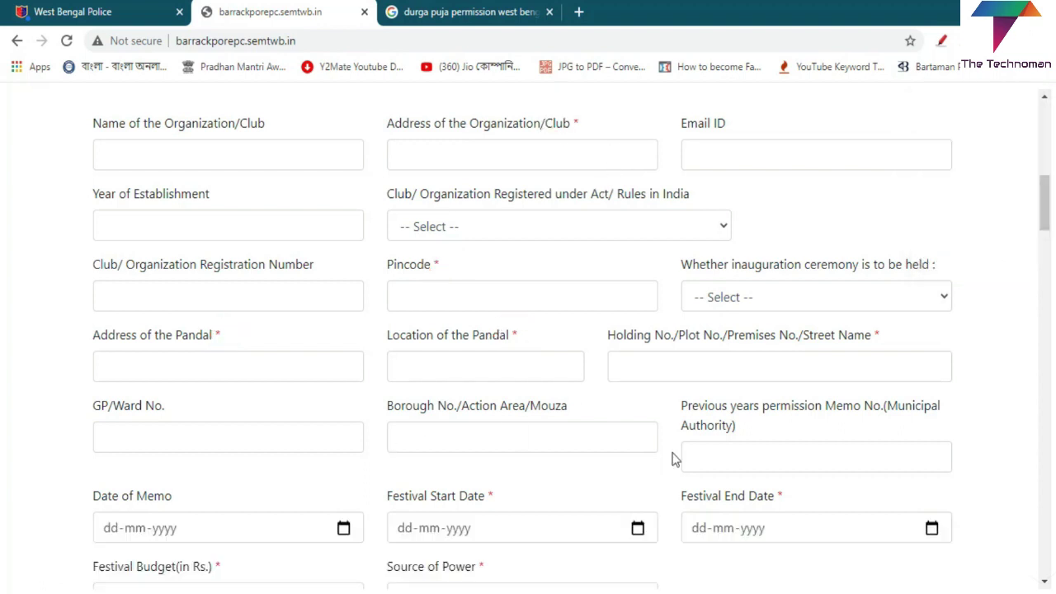
Step: Scroll to Festival Budget and Source of Power, viewing the power choices without selecting one
scroll(672, 459, down, 1)
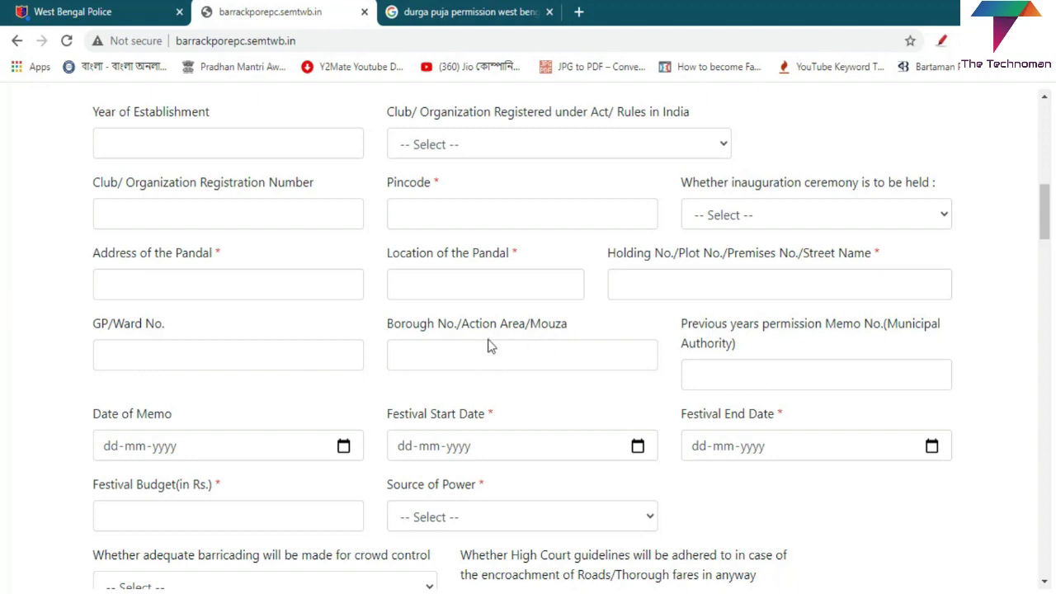
scroll(480, 339, down, 2)
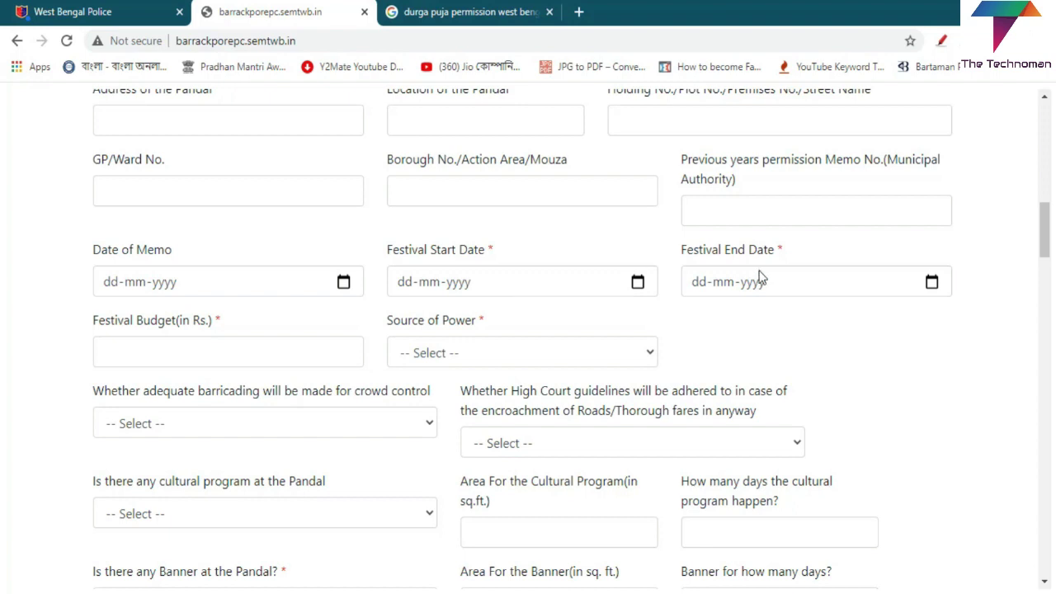
click(288, 358)
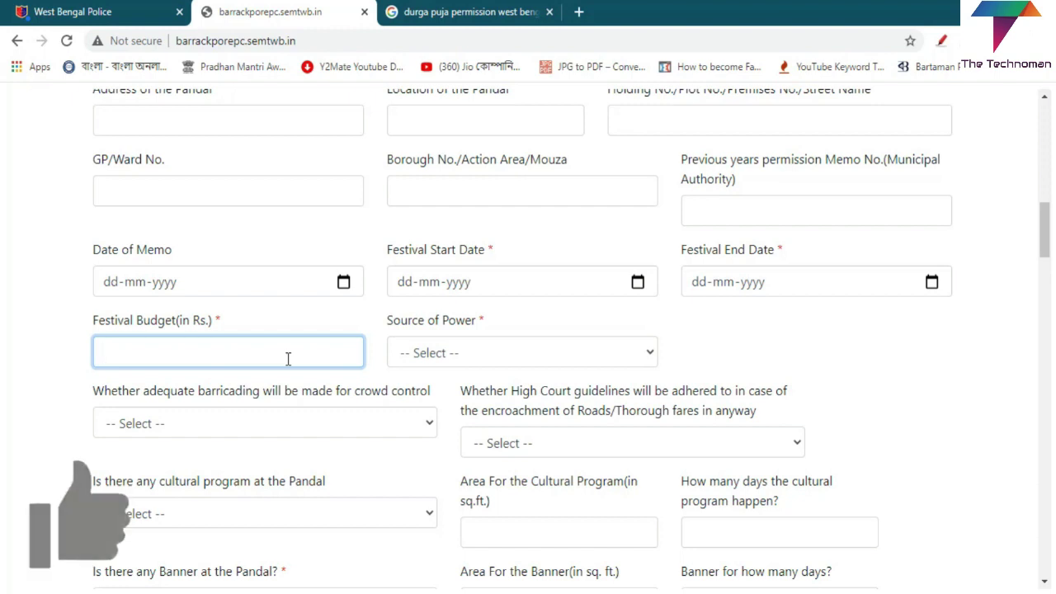
click(639, 353)
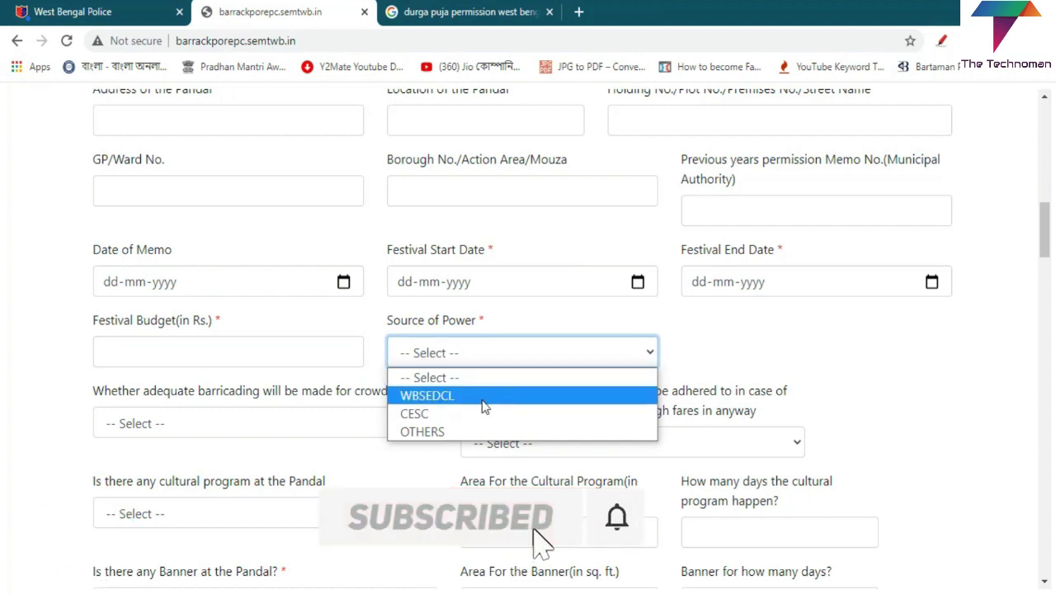
click(74, 391)
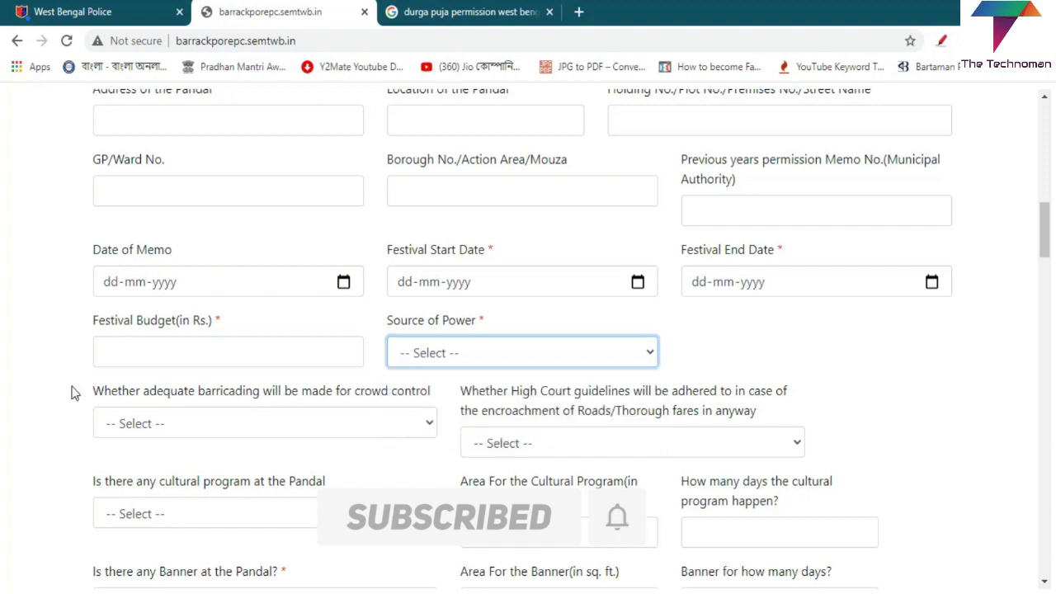
scroll(288, 458, down, 2)
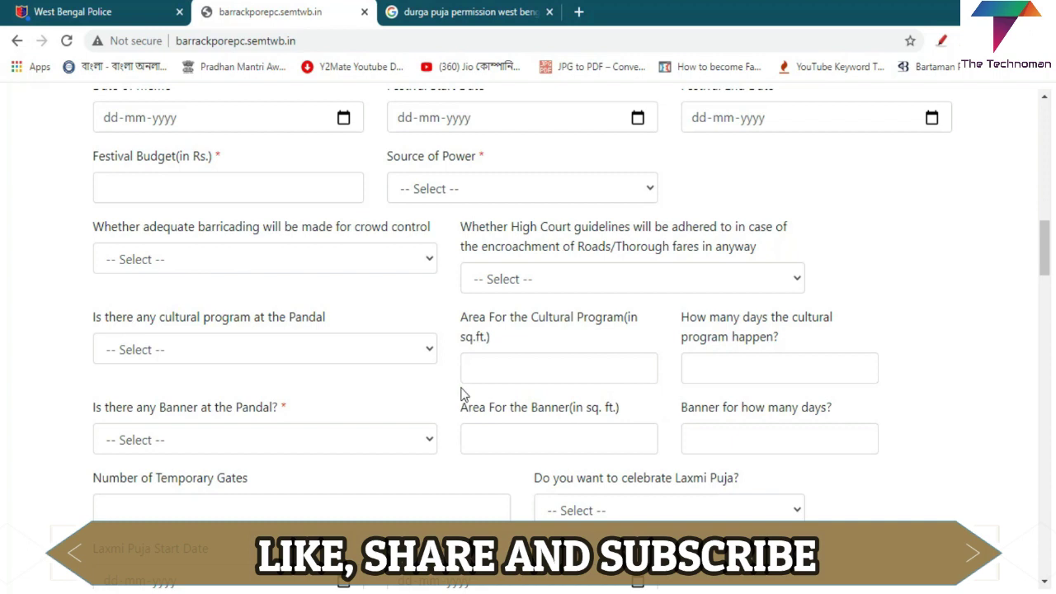
Step: Scroll past the Entry and Exit Point details down to the President and Secretary sections
scroll(538, 373, down, 1)
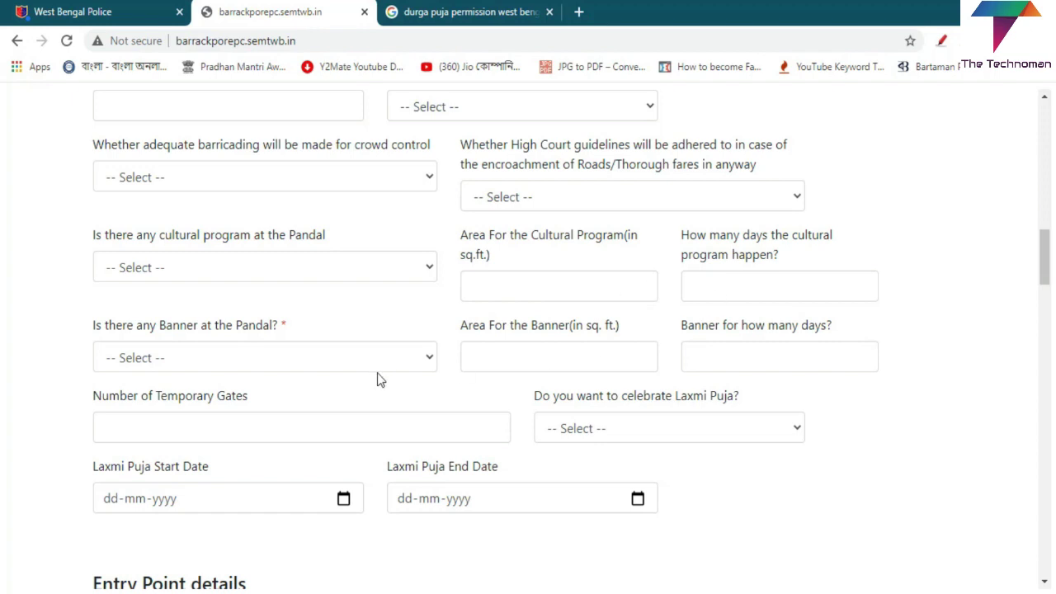
scroll(377, 377, down, 2)
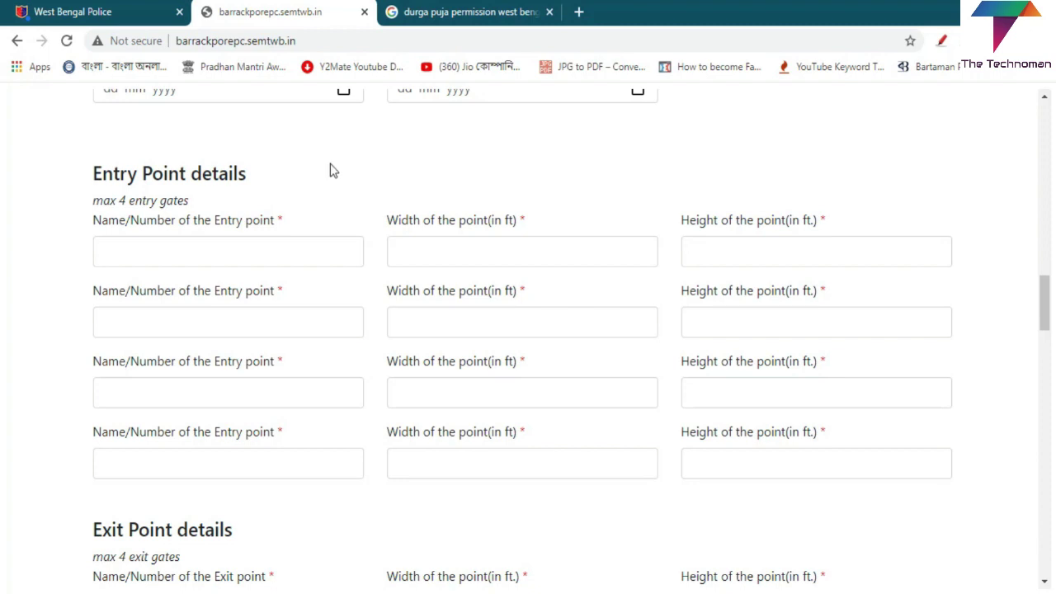
scroll(382, 332, down, 3)
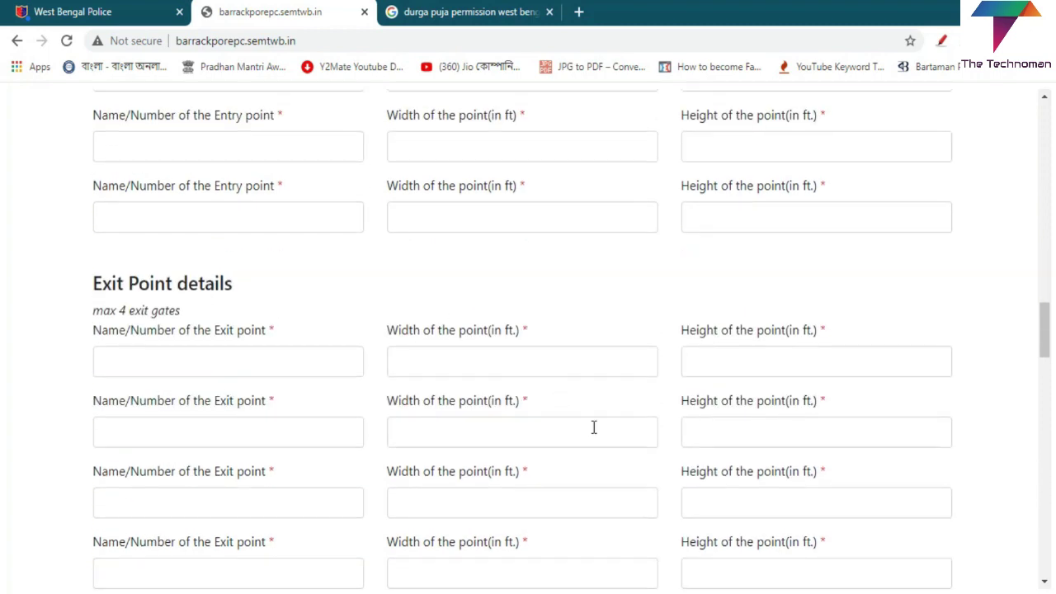
scroll(593, 427, down, 2)
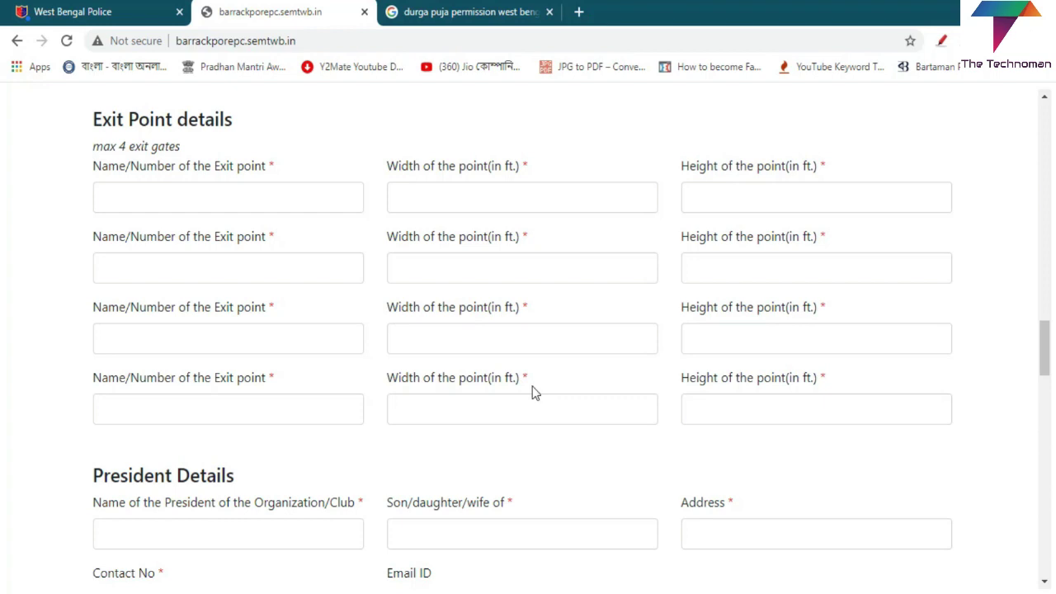
scroll(532, 386, down, 3)
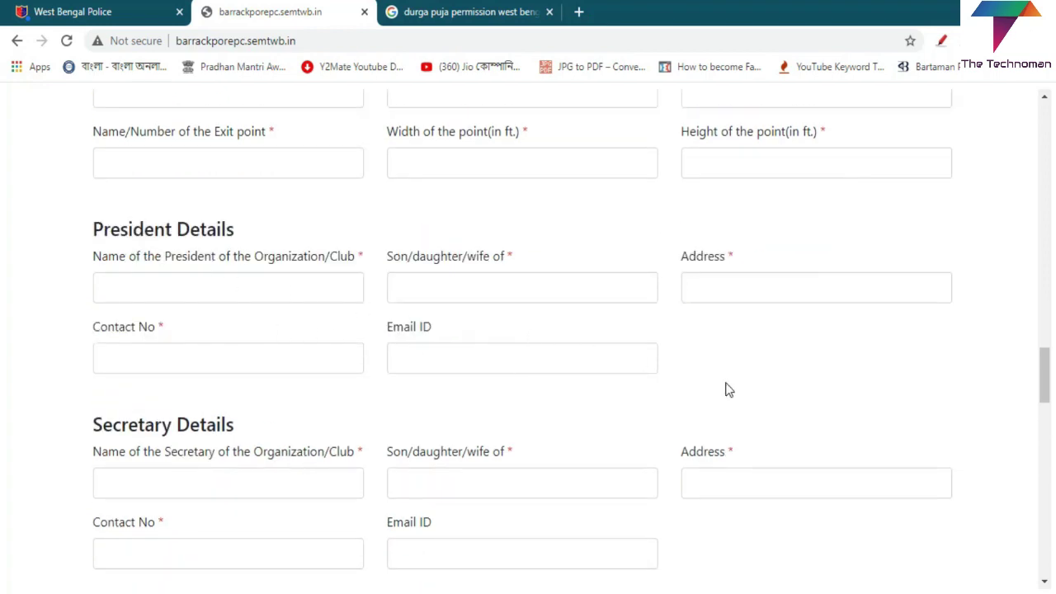
scroll(339, 393, down, 1)
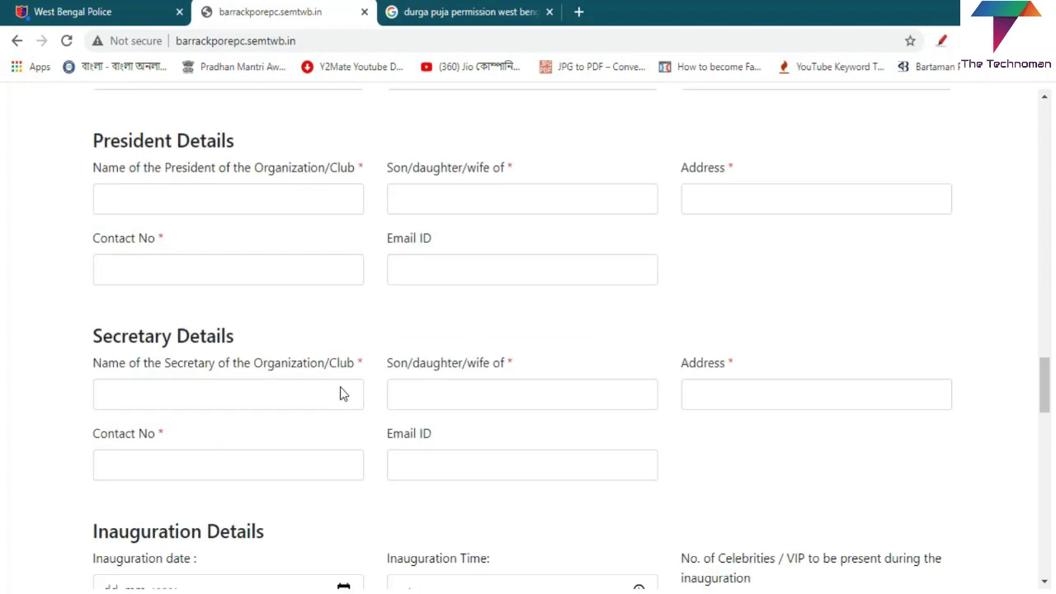
Step: Scroll through the Inauguration, Immersion and Cultural Function sections down to the Declaration and Submit
scroll(340, 394, down, 3)
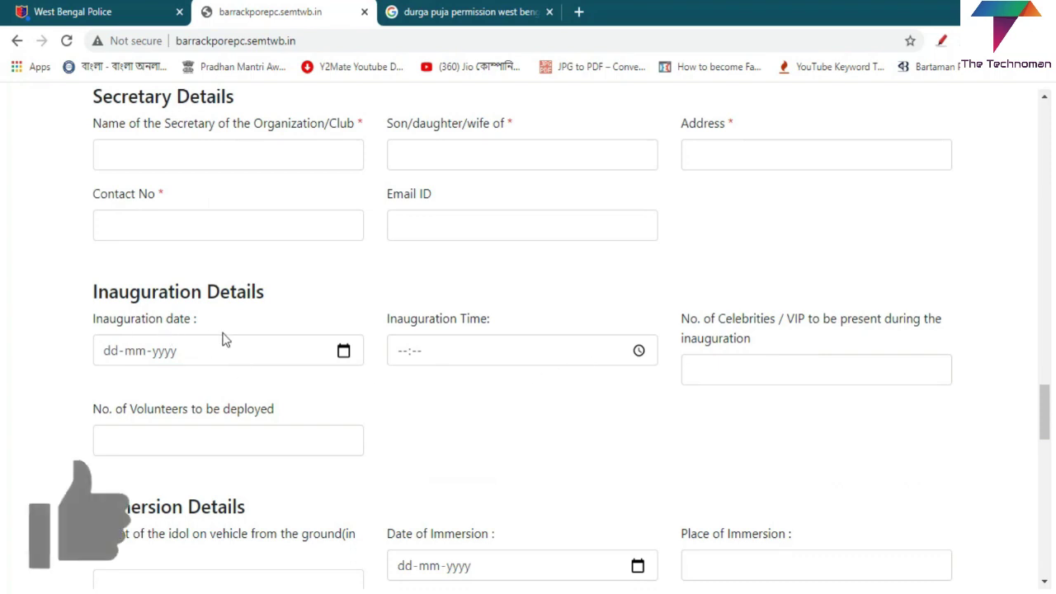
scroll(443, 405, down, 2)
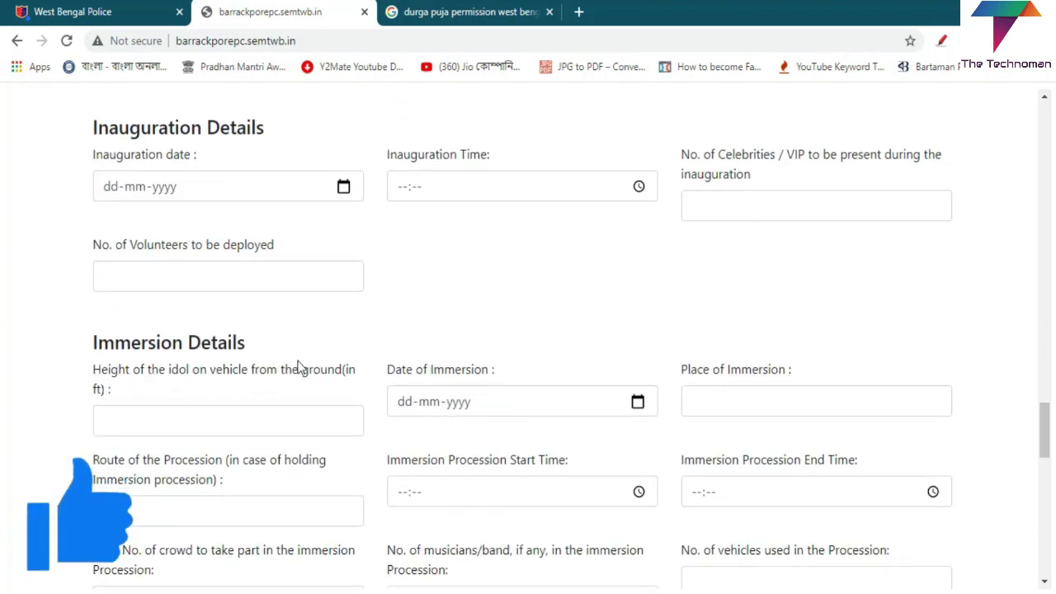
scroll(471, 415, down, 2)
scroll(447, 441, down, 3)
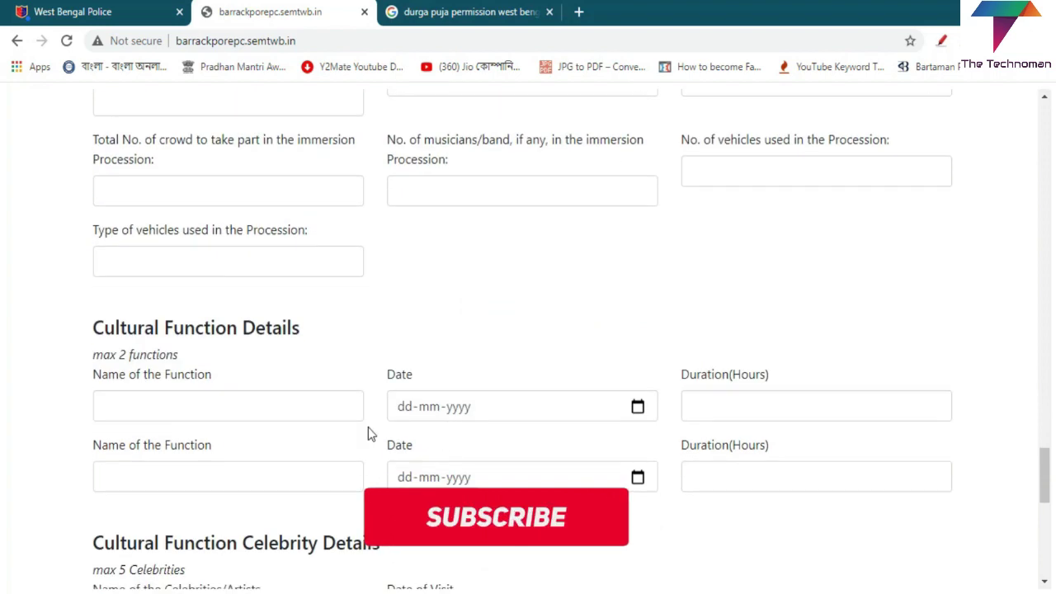
scroll(553, 417, down, 2)
scroll(553, 418, down, 2)
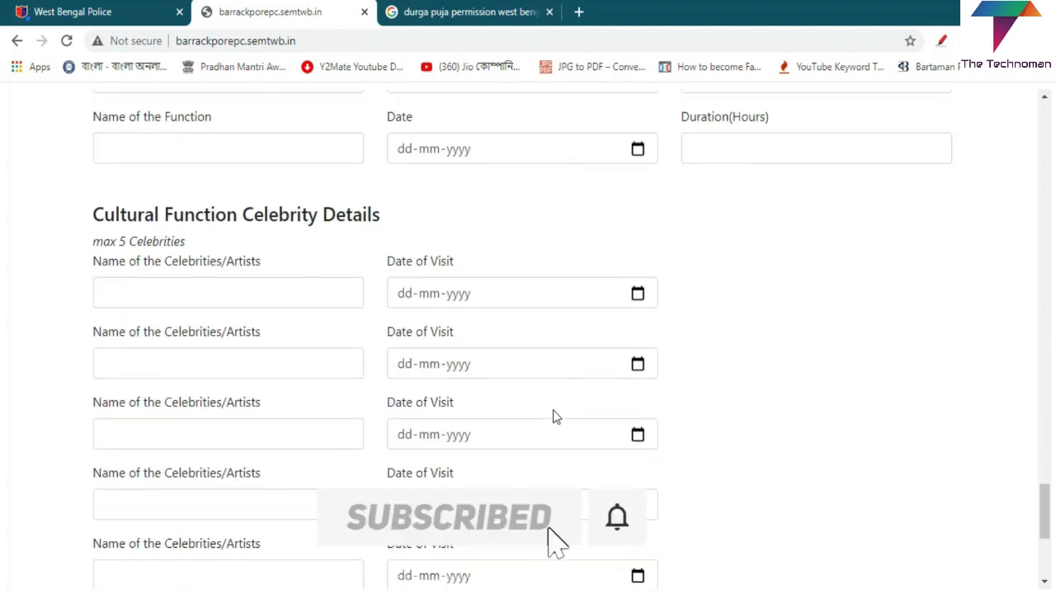
scroll(559, 426, down, 3)
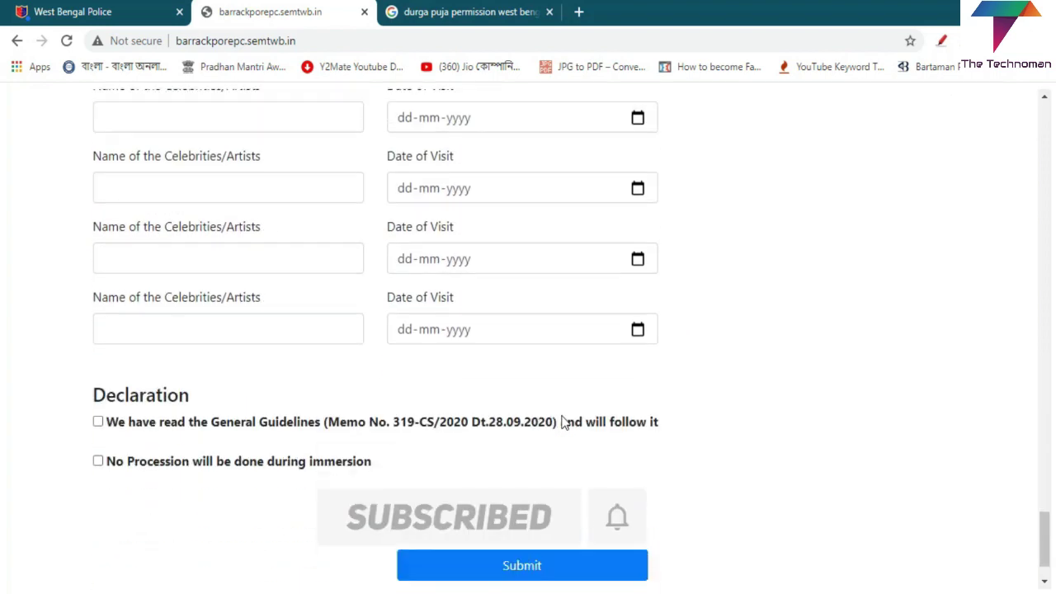
scroll(459, 398, down, 1)
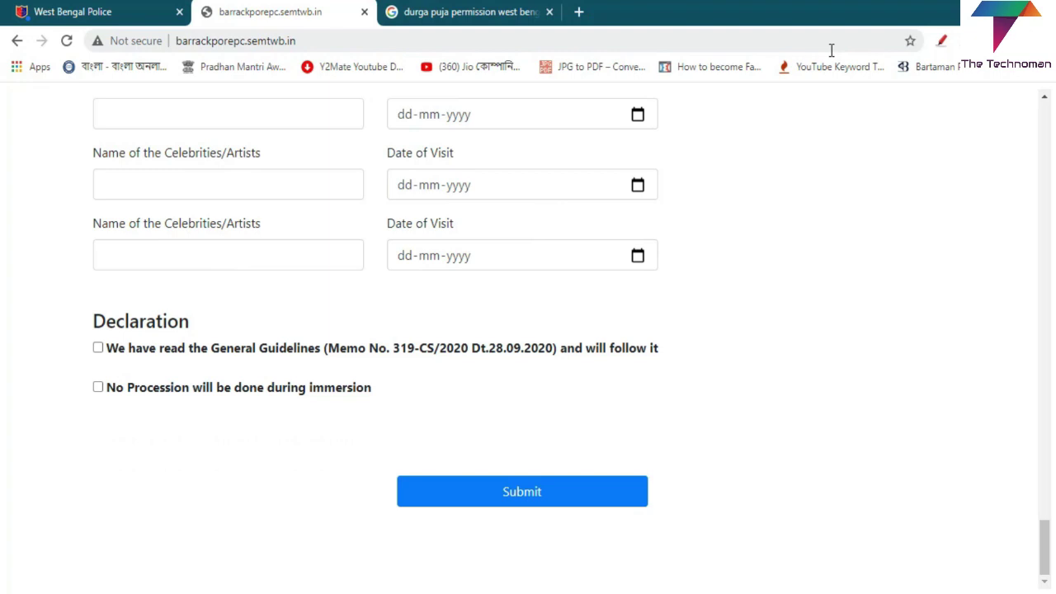
Step: Circle the Declaration checkboxes and the Submit button in red with the pen tool
click(941, 41)
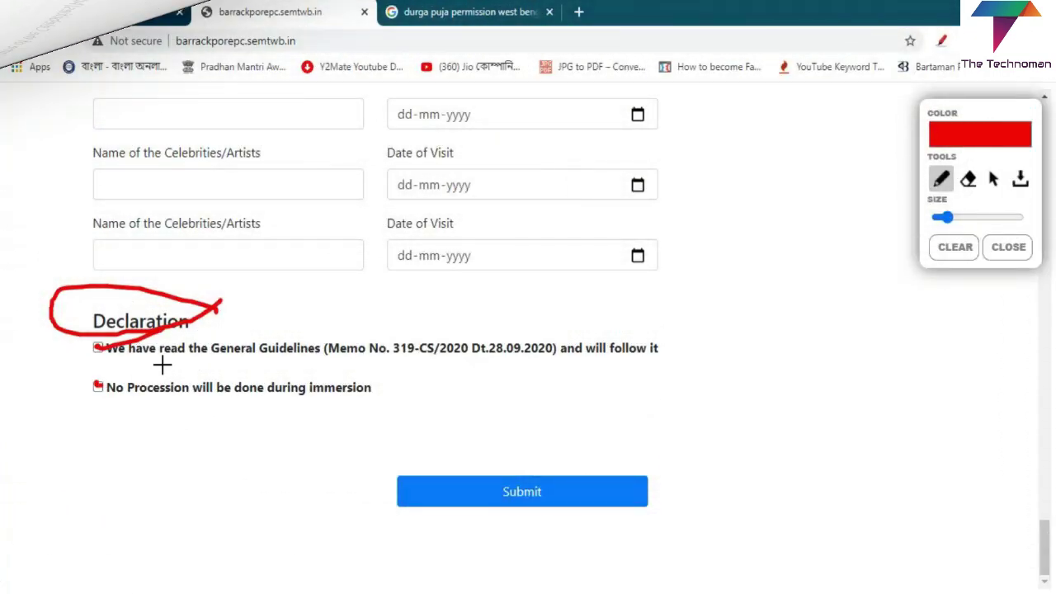
drag(93, 384, 165, 364)
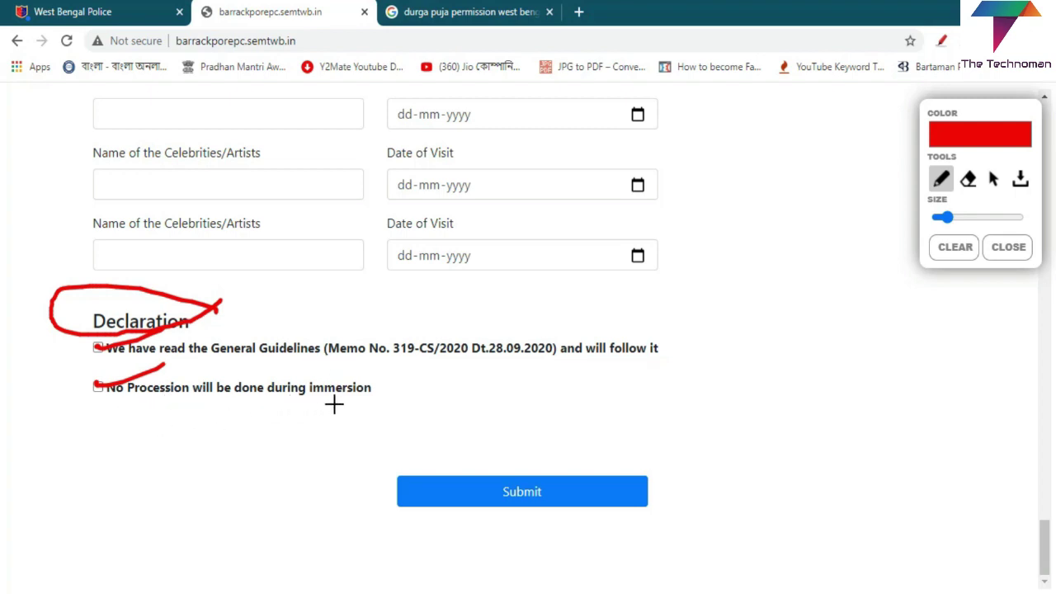
mouse_move(598, 460)
mouse_down()
mouse_move(478, 441)
mouse_move(418, 523)
mouse_move(587, 525)
mouse_move(580, 485)
mouse_up()
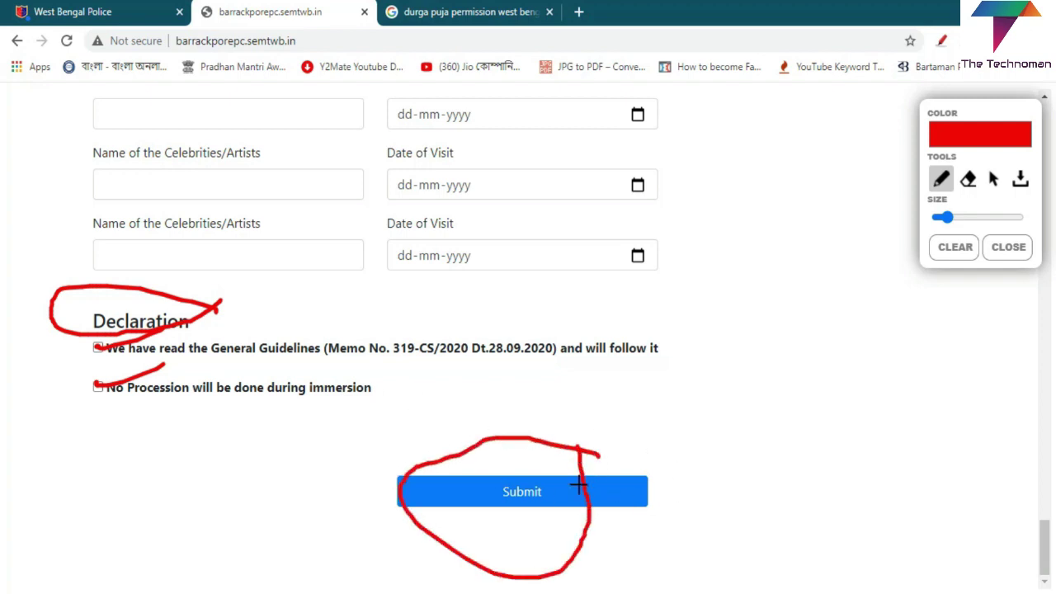